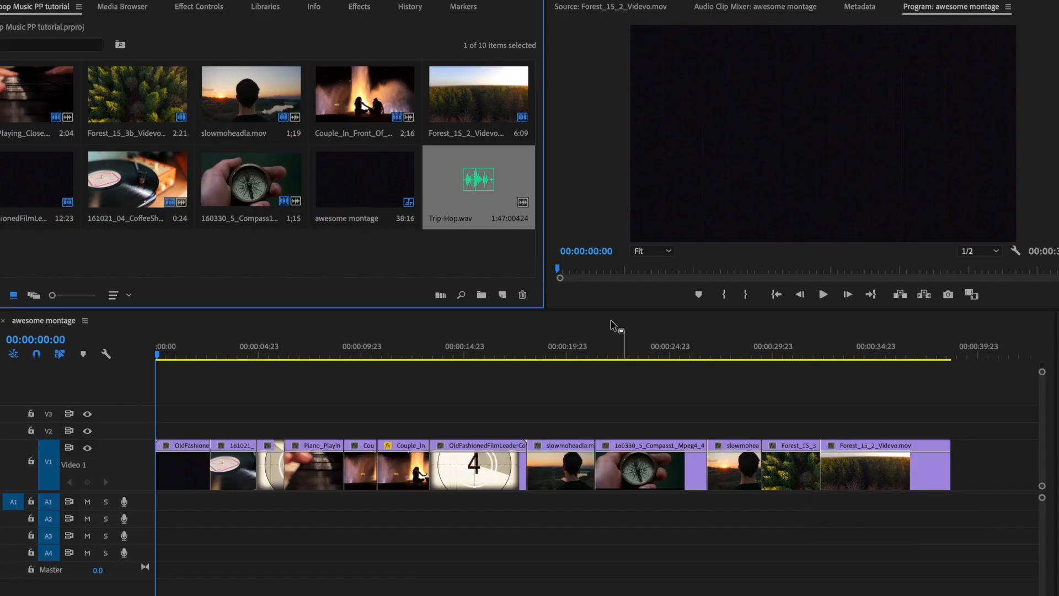
- Load Trip-Hop.wav in the source monitor and clear the existing marker near its start
double_click(480, 182)
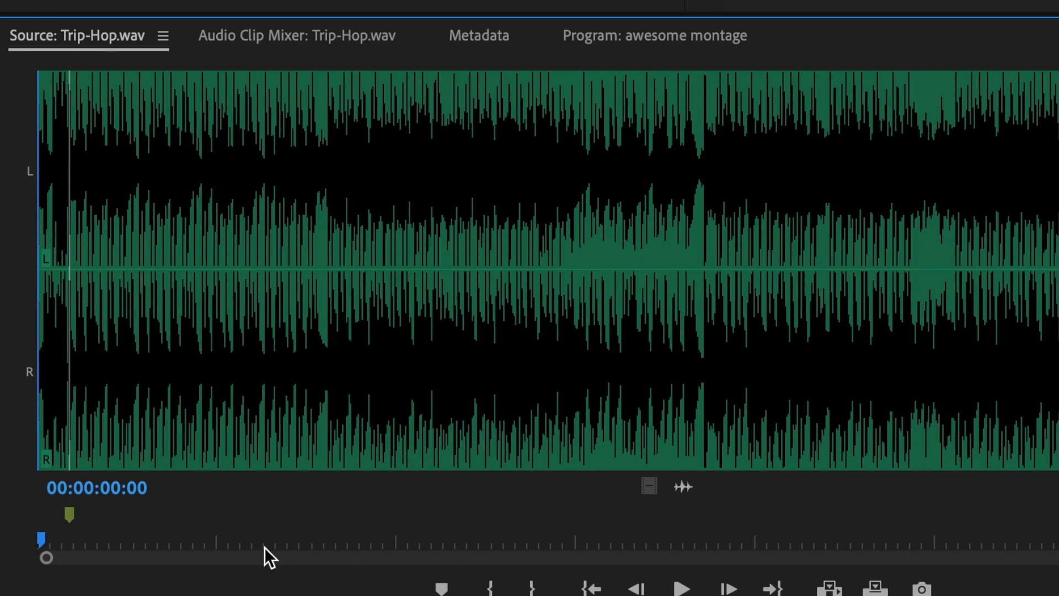
right_click(70, 514)
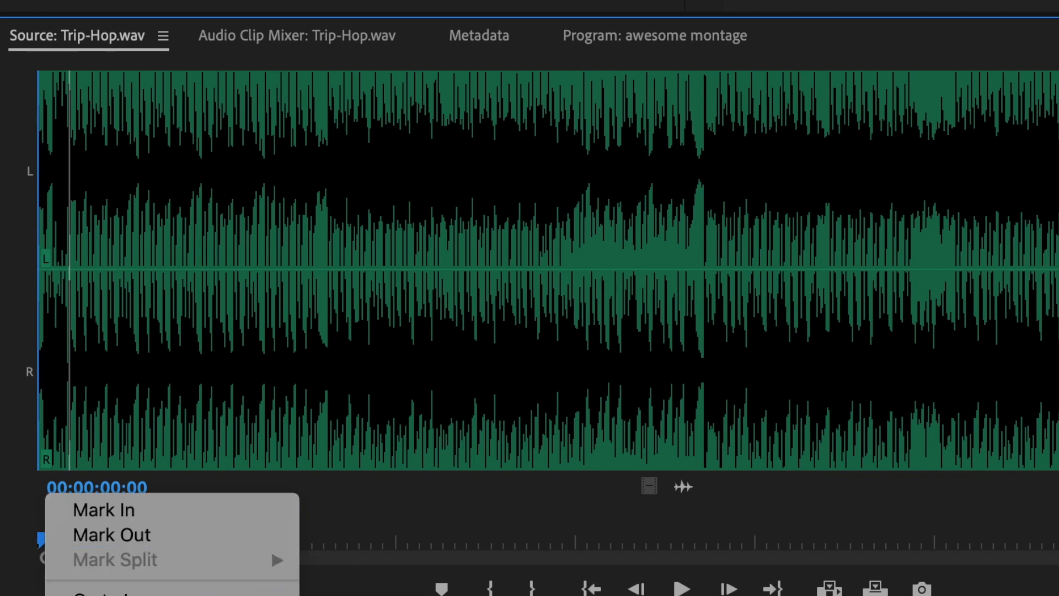
click(121, 595)
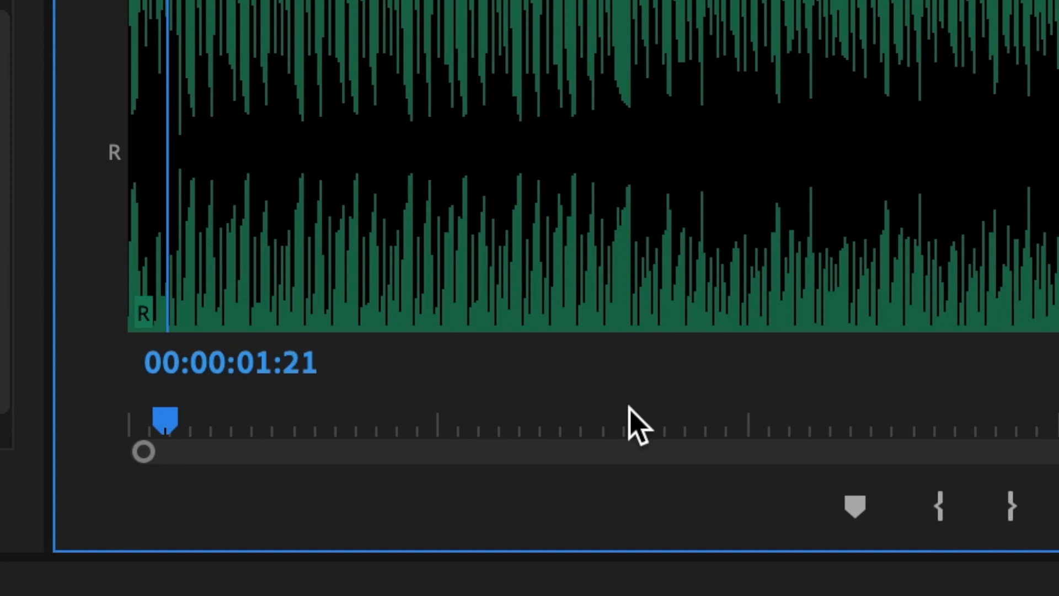
- Mark Trip-Hop.wav at its musical changes: 00:00:02:16, 00:00:23:14, 00:00:44:11 and the end of the third section, and return to the start
key(m)
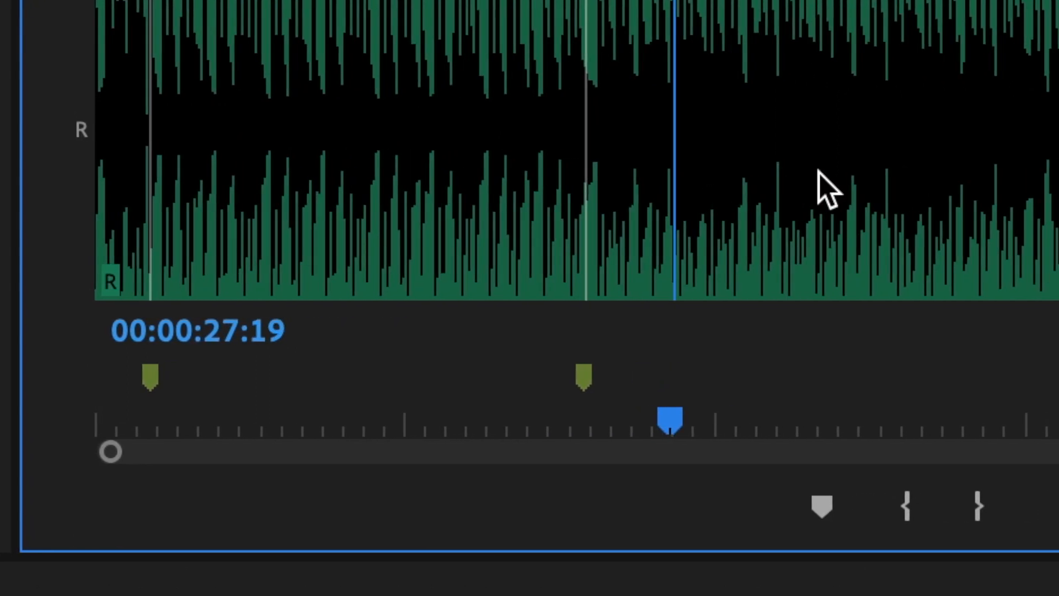
click(931, 135)
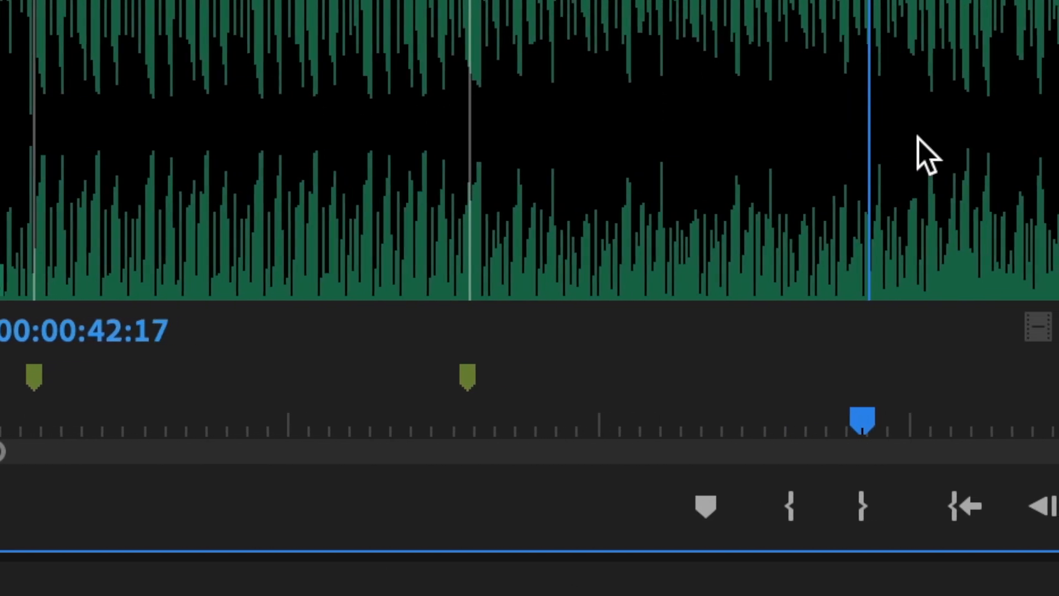
key(m)
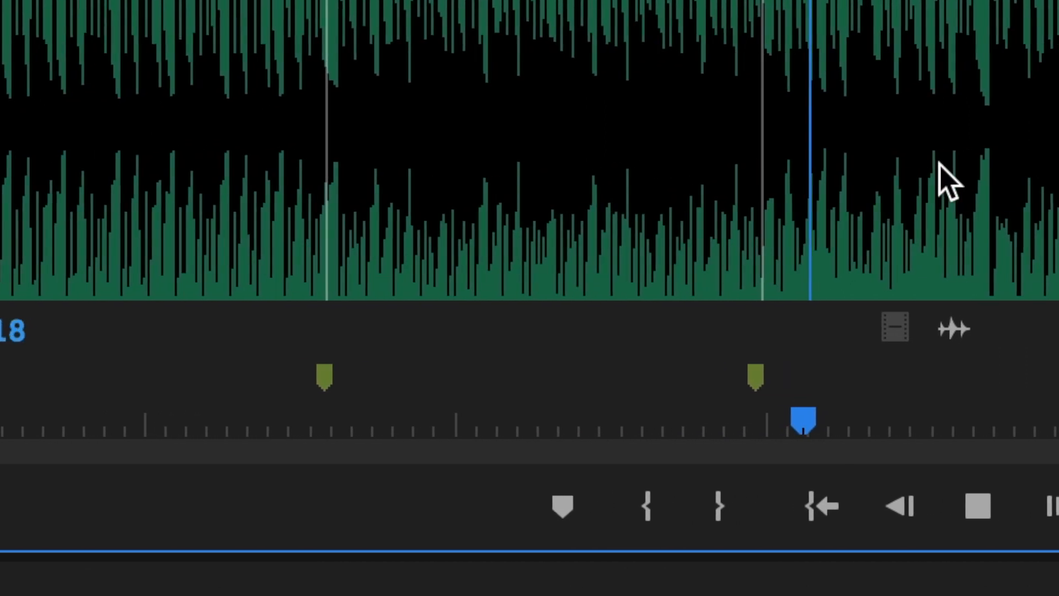
click(913, 161)
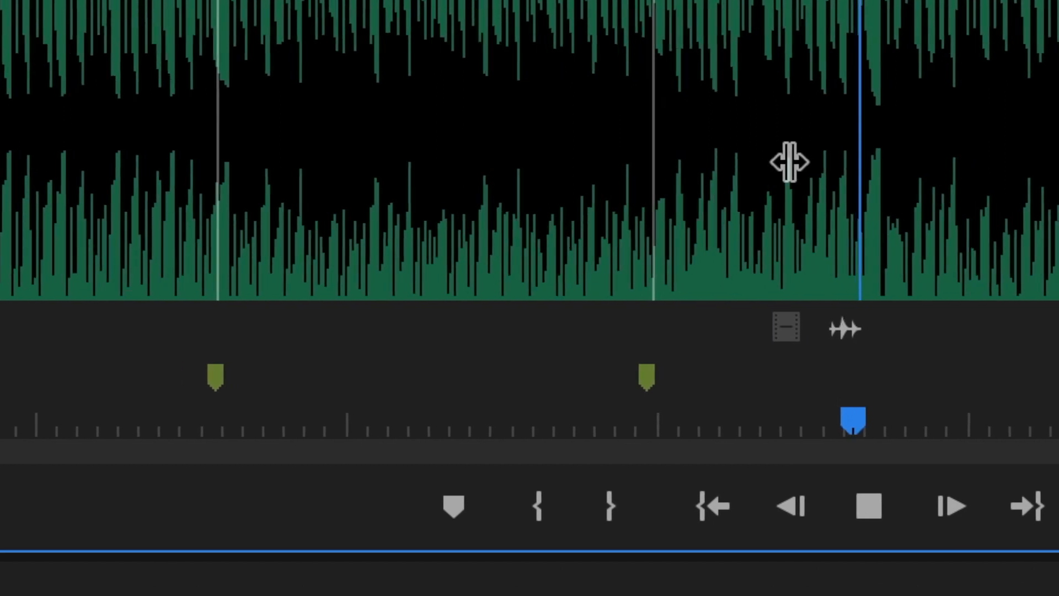
key(m)
drag(865, 424, 433, 458)
drag(417, 412, 498, 423)
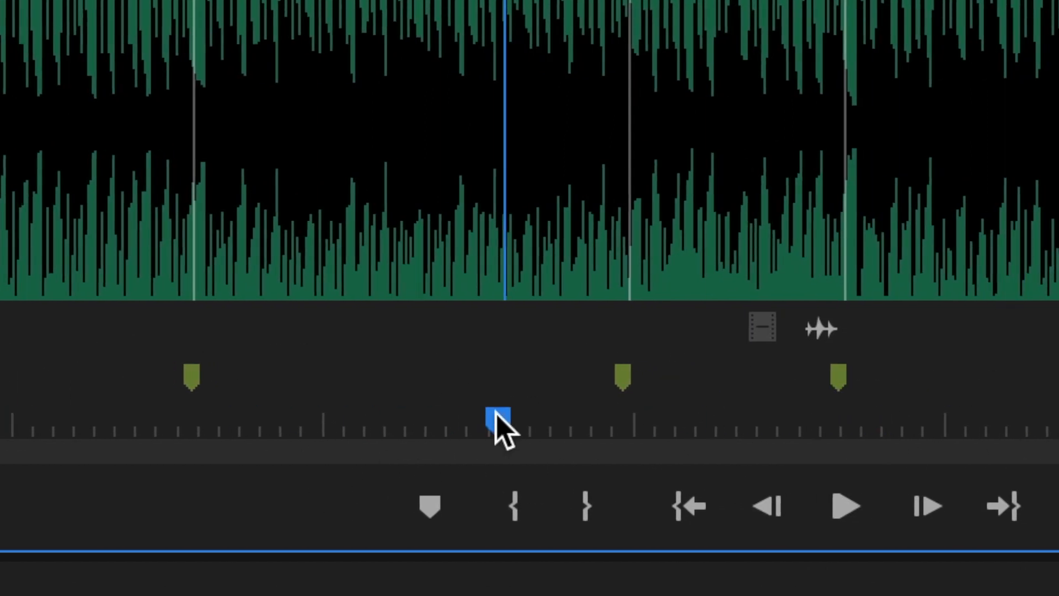
click(21, 424)
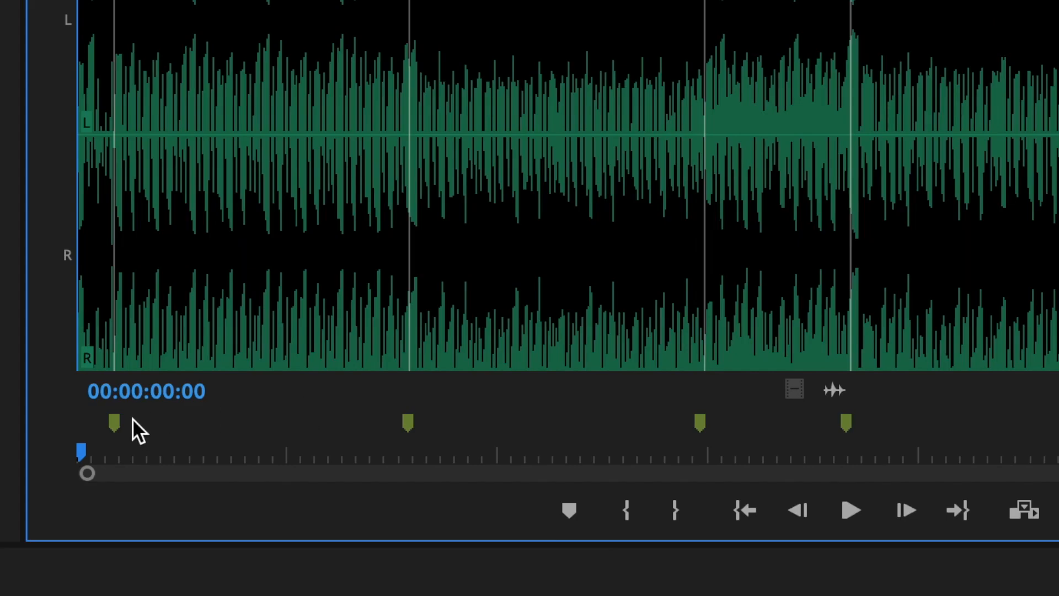
- Recolour the first three music markers: red at 00:00:02:16, light purple at 00:00:23:14 and golden yellow at 00:00:44:11
double_click(114, 423)
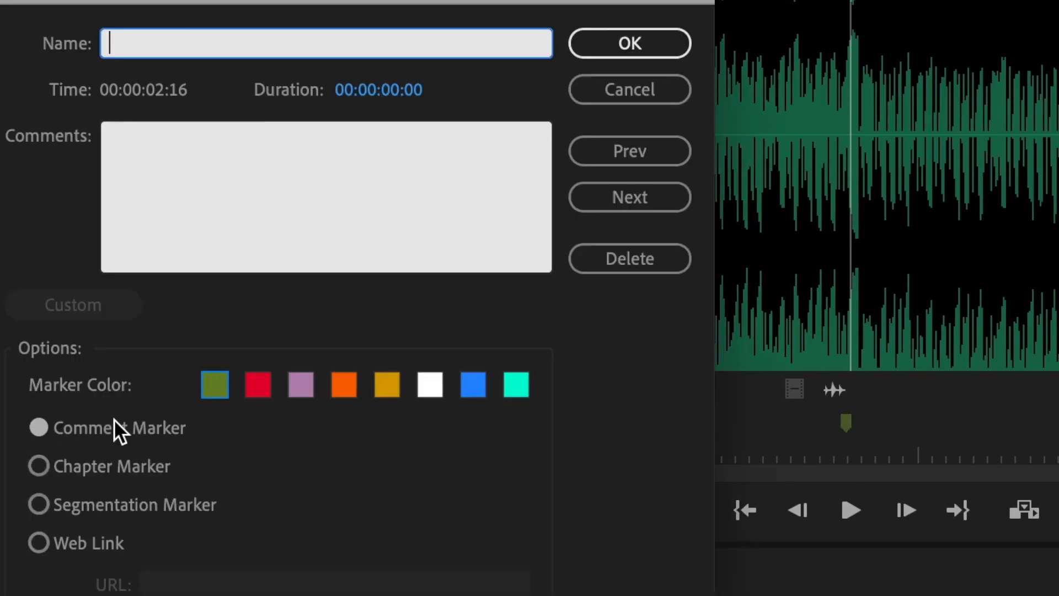
click(253, 386)
click(670, 45)
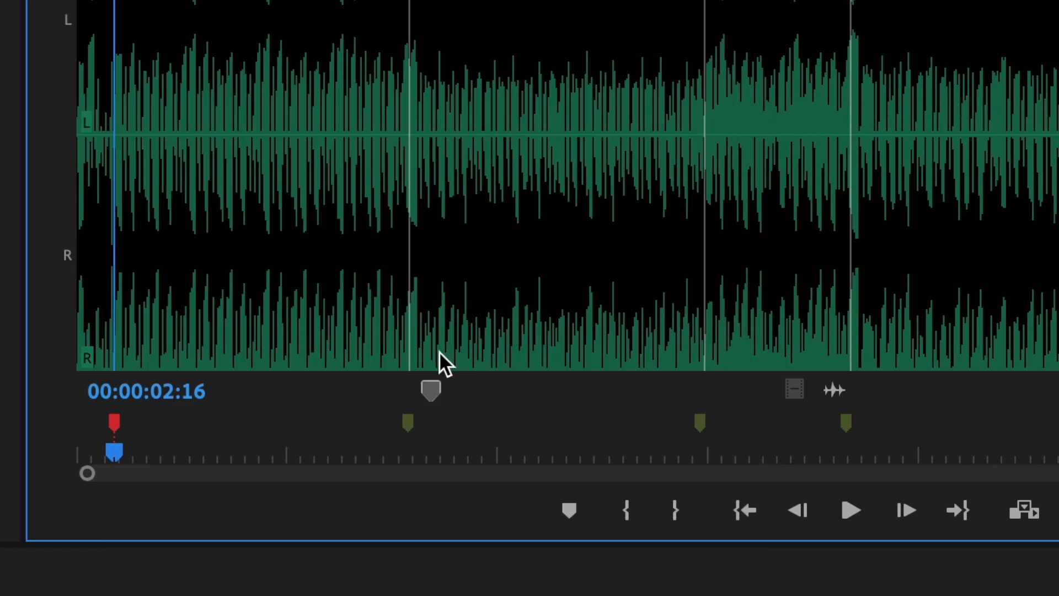
double_click(408, 422)
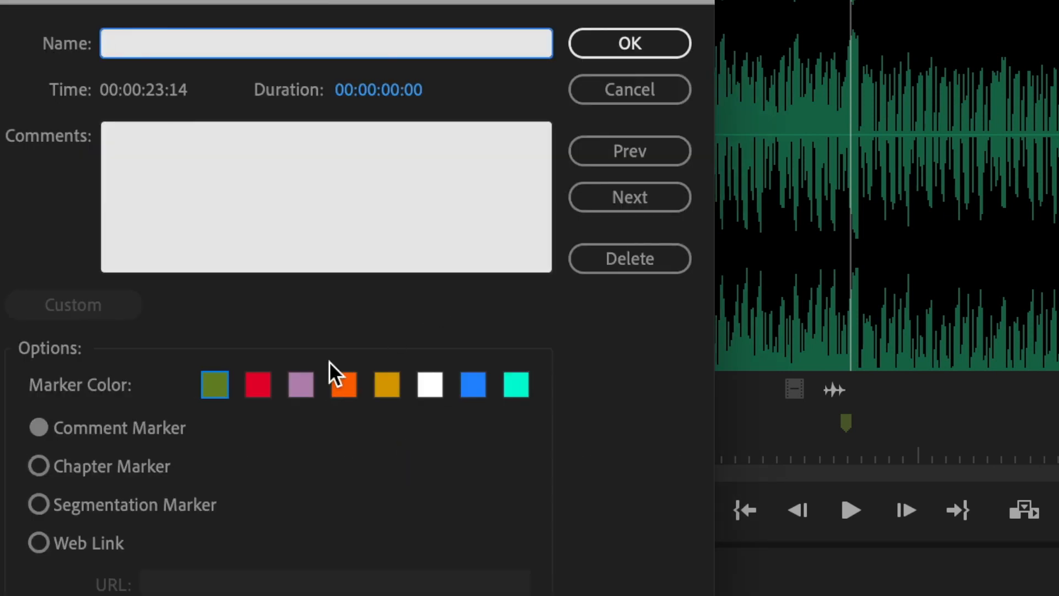
click(301, 378)
click(633, 53)
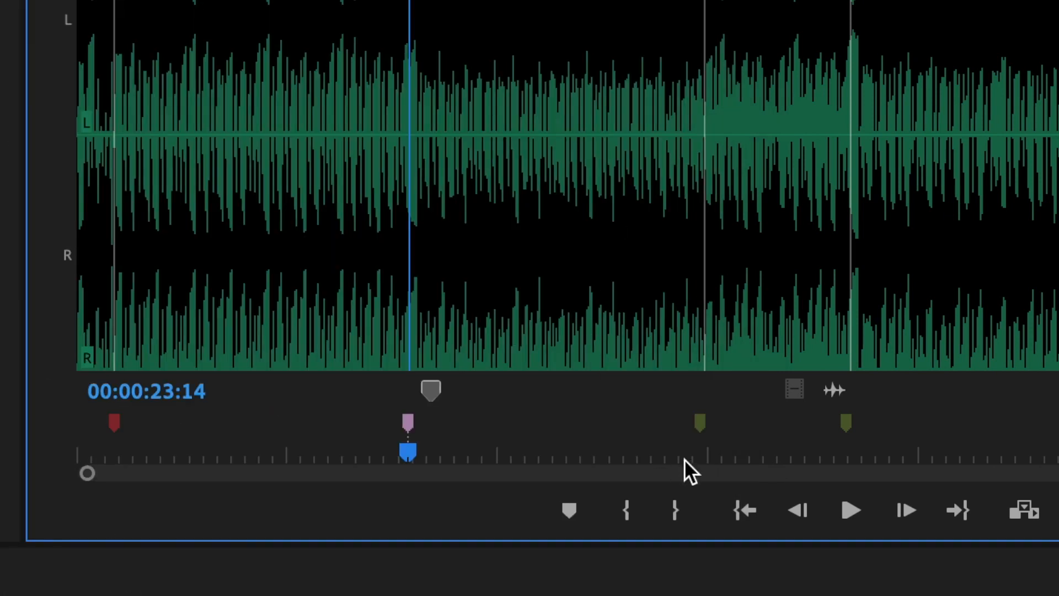
double_click(700, 422)
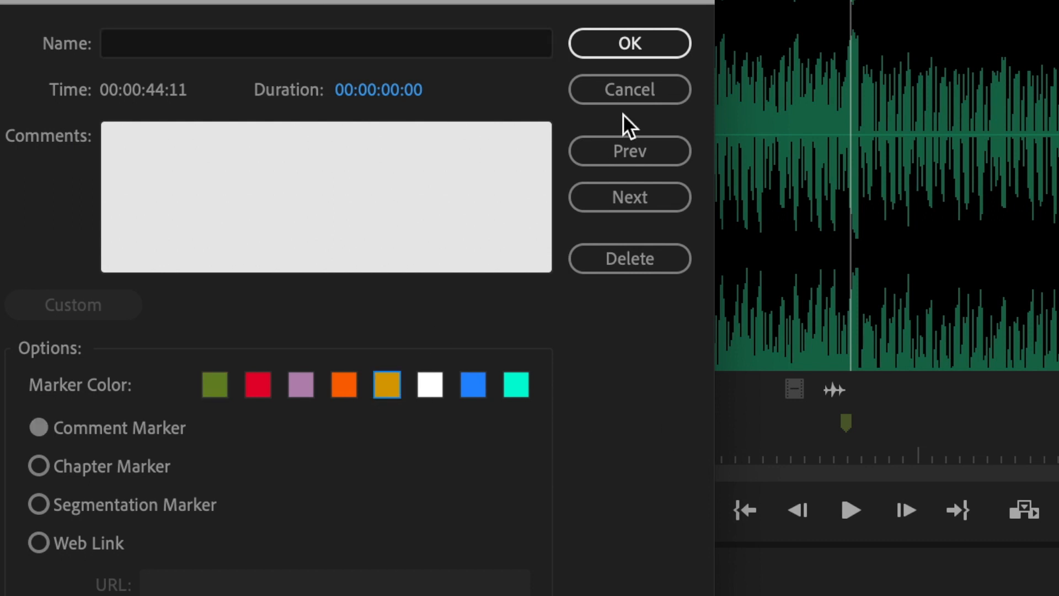
click(629, 53)
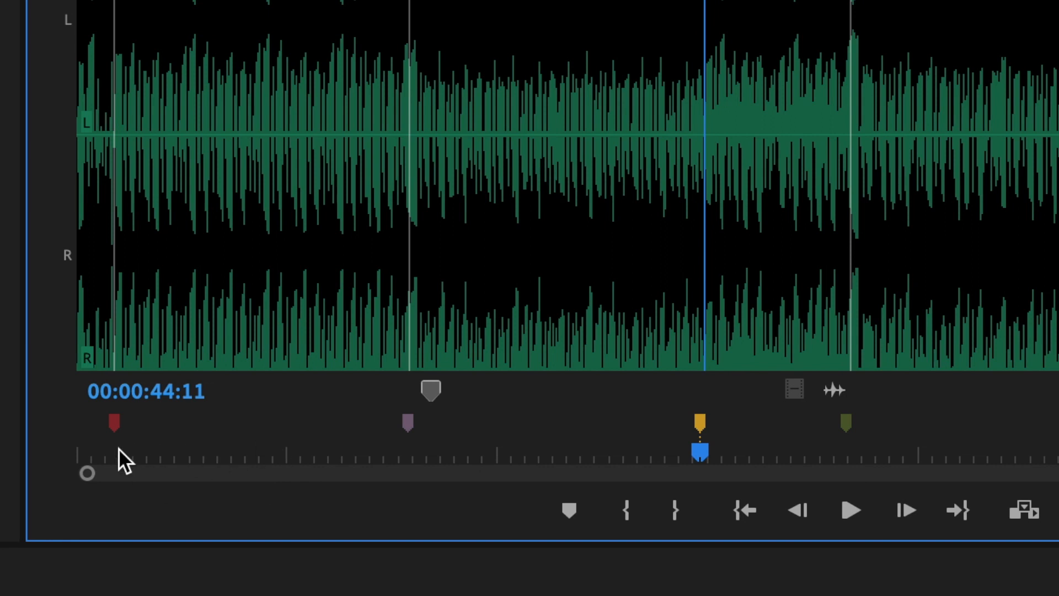
- Extend the red, purple and yellow markers into duration ranges, each ending just before the marker that follows it
key(=)
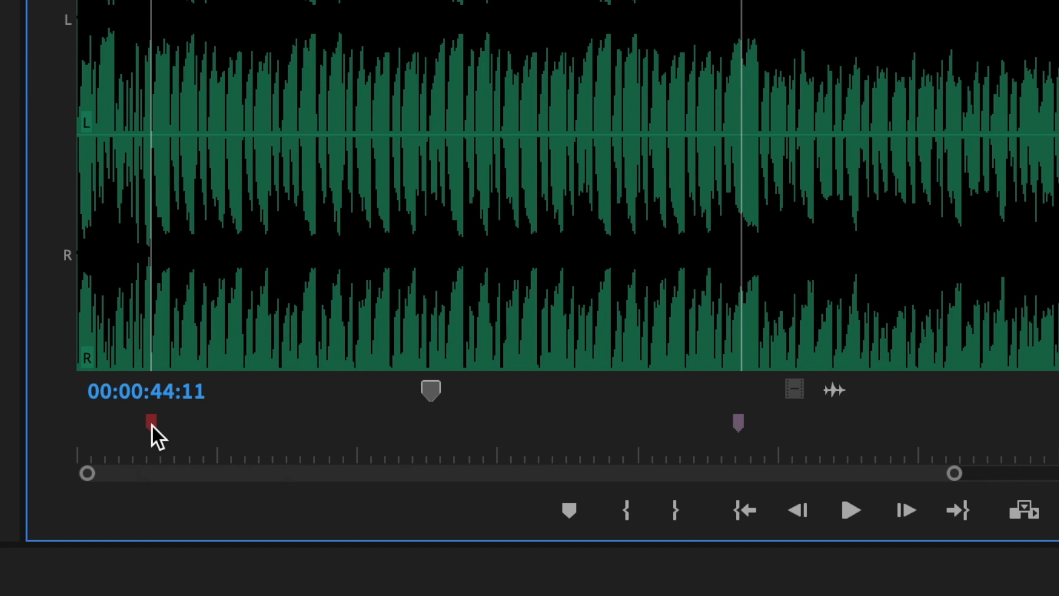
drag(151, 425, 551, 431)
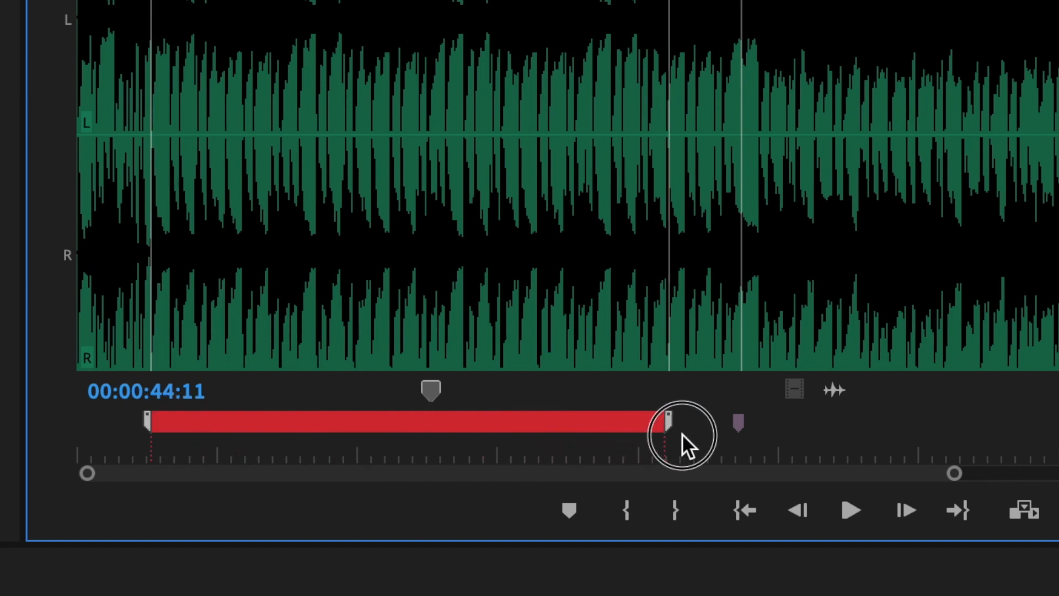
drag(739, 426, 673, 429)
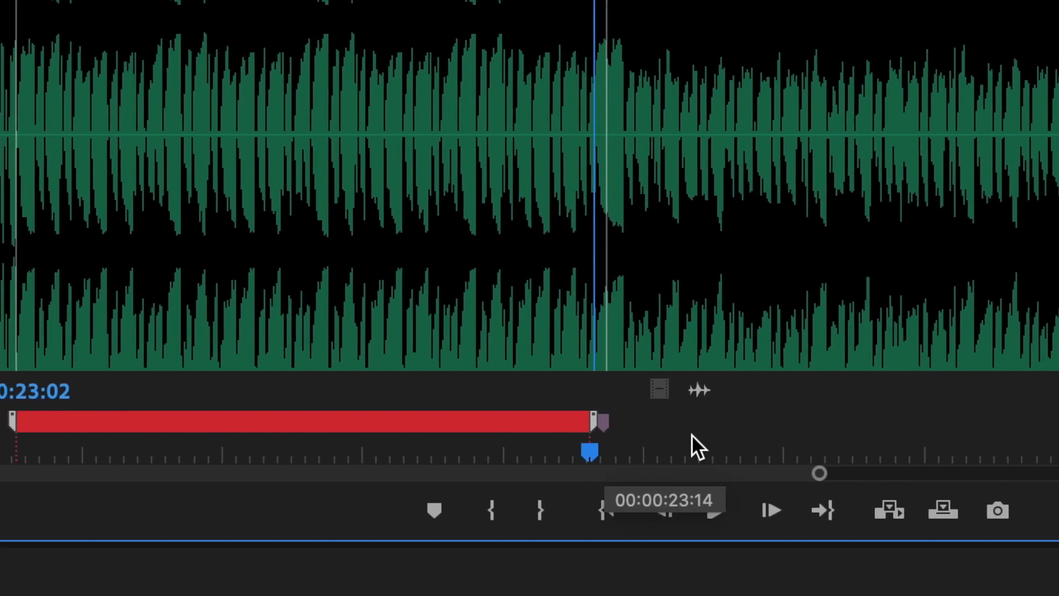
mouse_move(506, 422)
mouse_down()
mouse_move(952, 438)
mouse_move(935, 434)
mouse_up()
drag(531, 477, 668, 476)
drag(613, 424, 898, 422)
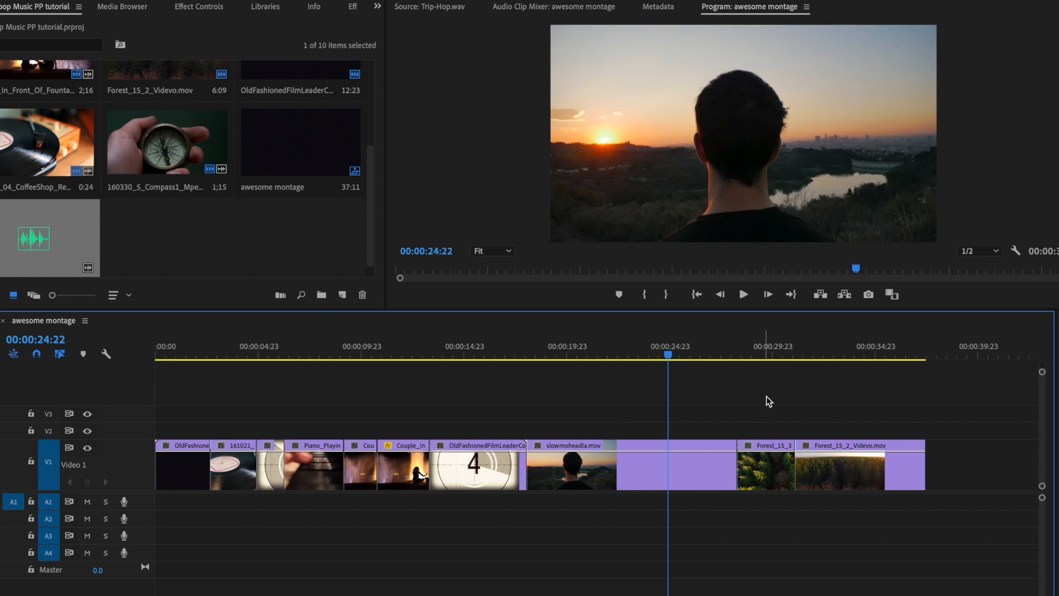
- Move the slowmoheadla.mov clip to the end of the montage, after Forest_15_2_Videvo.mov, and close the gap it leaves
drag(744, 353, 849, 360)
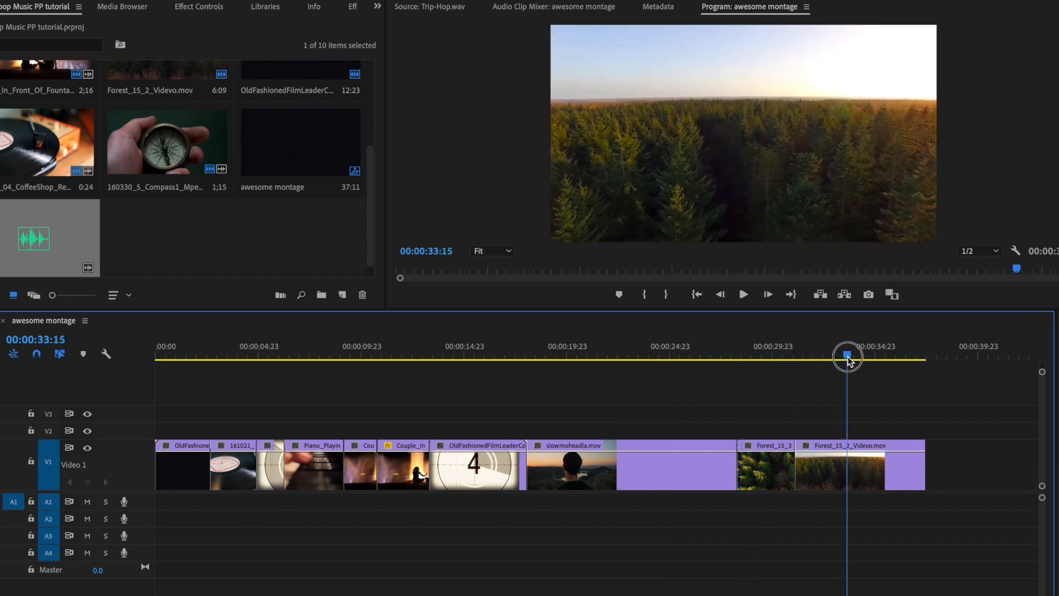
drag(574, 460, 987, 479)
click(837, 498)
key(Delete)
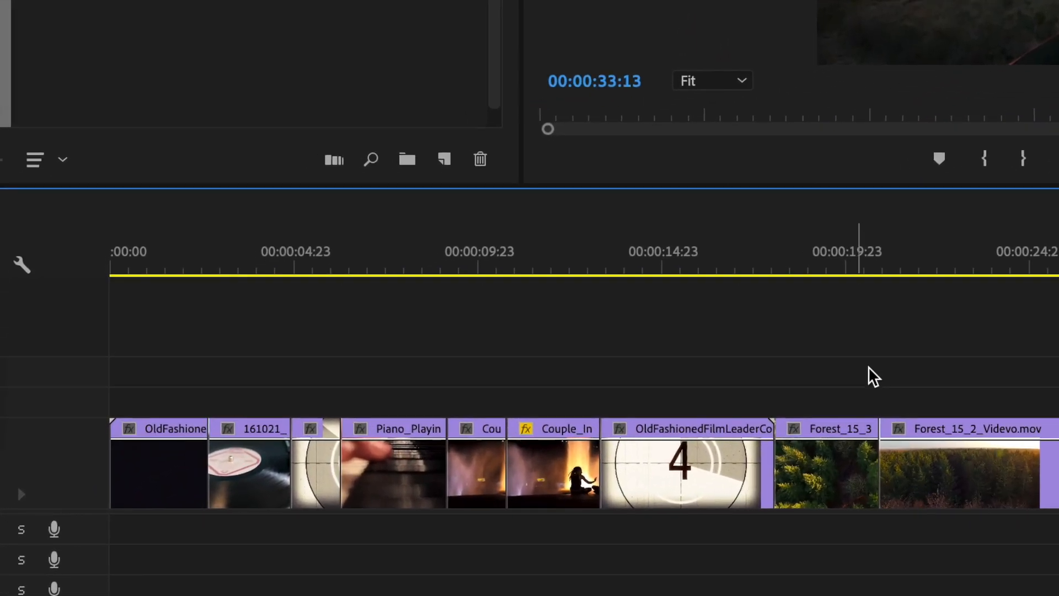
- Play the rearranged montage from the start and review its opening, forest and slowmoheadla.mov sections
drag(326, 337, 85, 338)
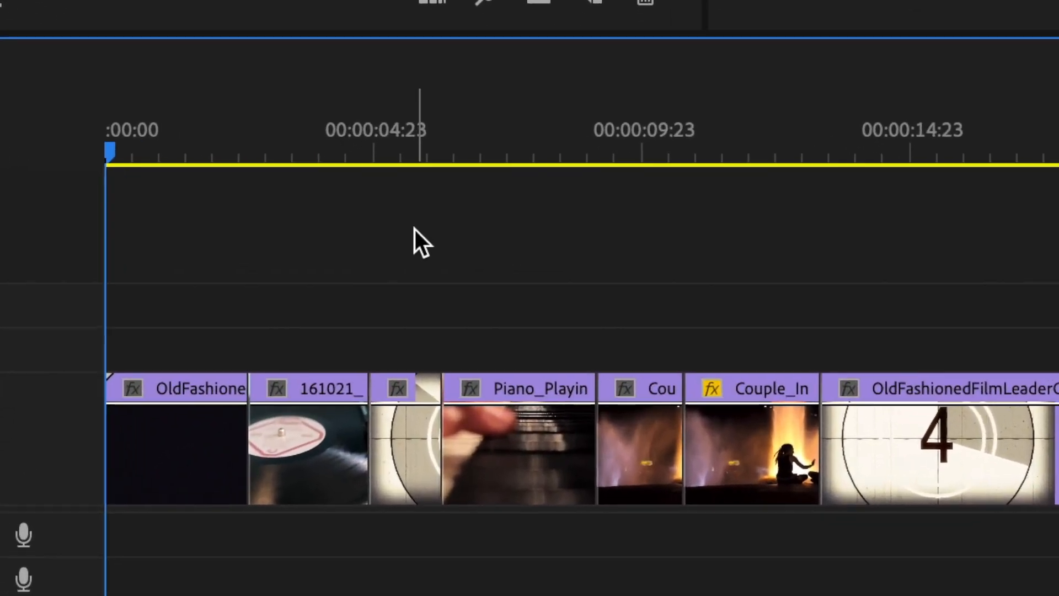
click(186, 132)
key(space)
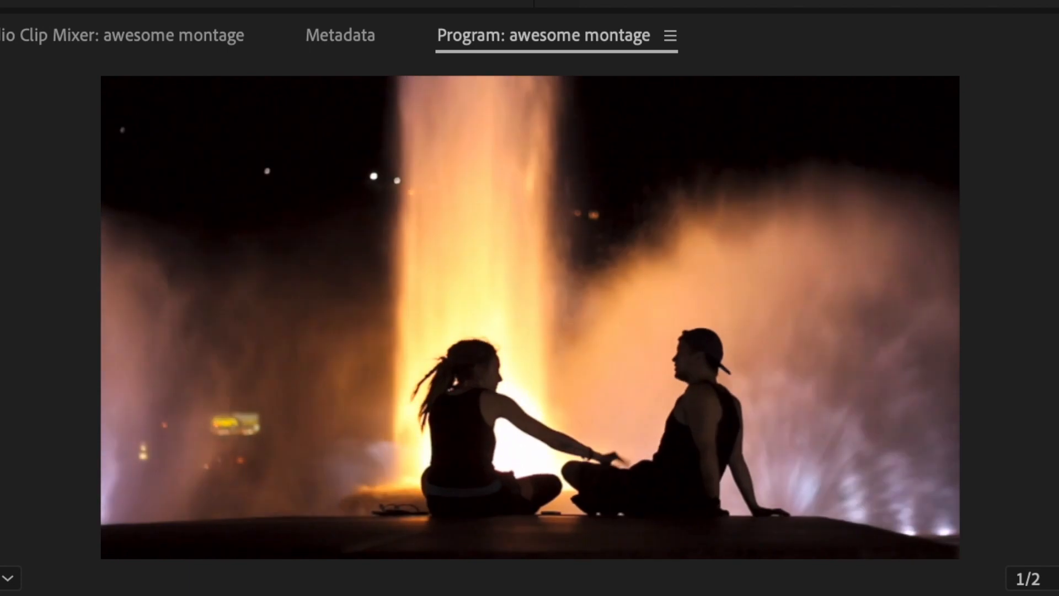
key(space)
drag(326, 511, 357, 509)
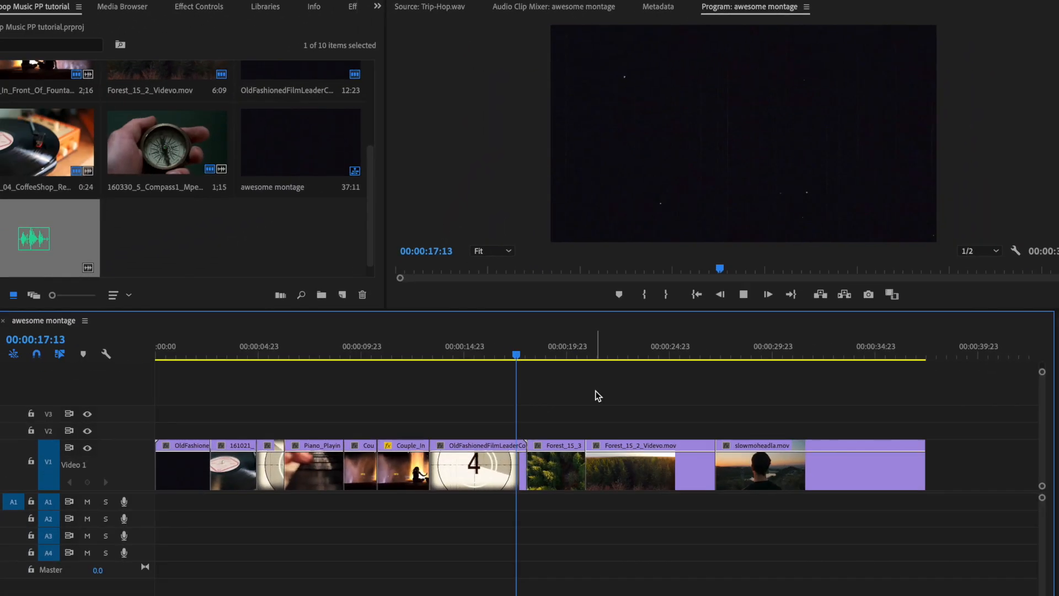
key(space)
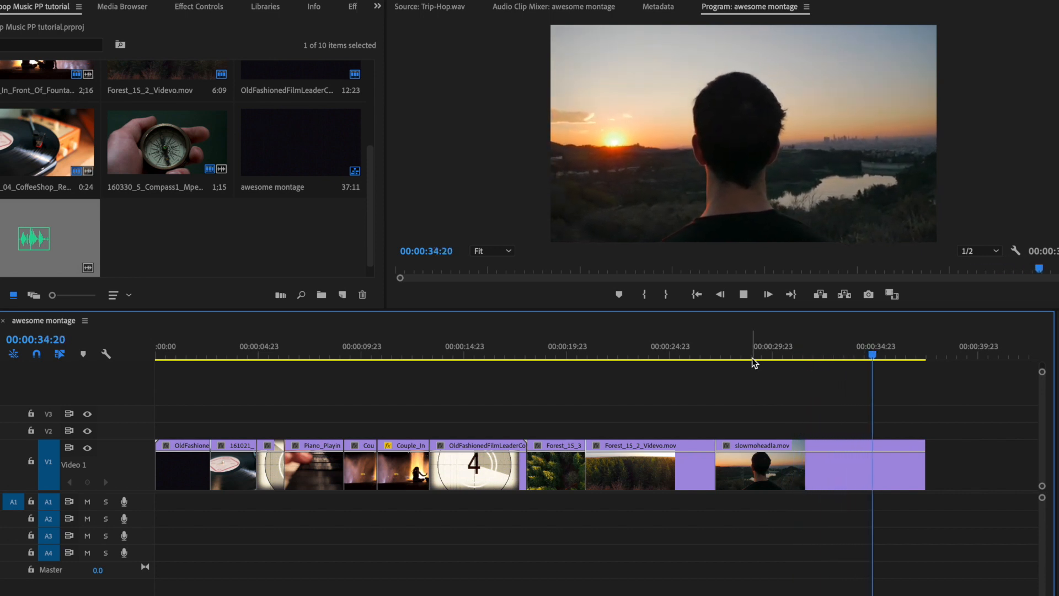
drag(791, 351, 730, 353)
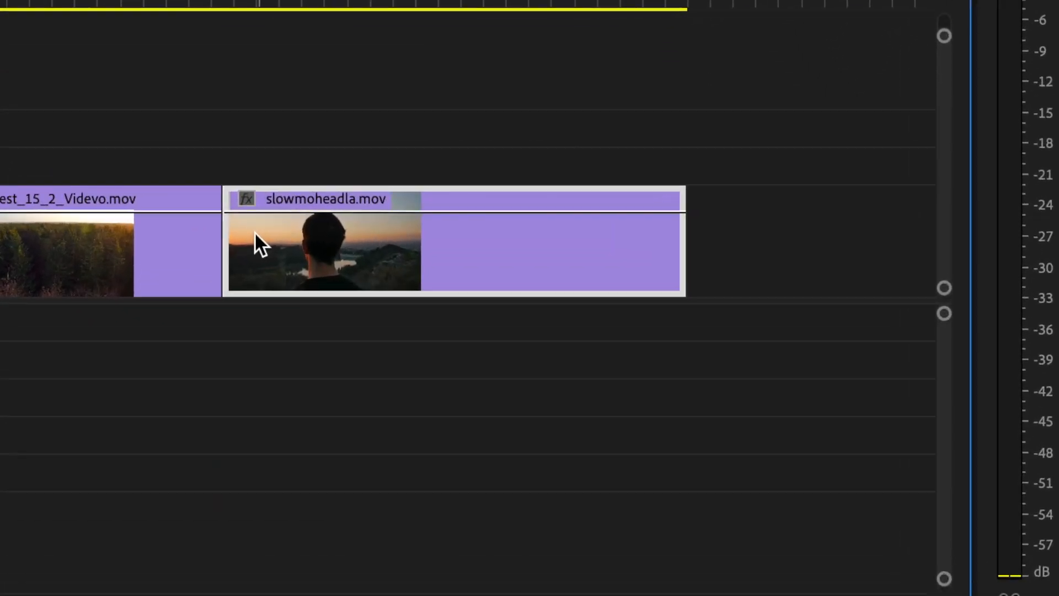
- Set the label colour of the slowmoheadla.mov clip to Yellow
right_click(254, 230)
mouse_move(524, 93)
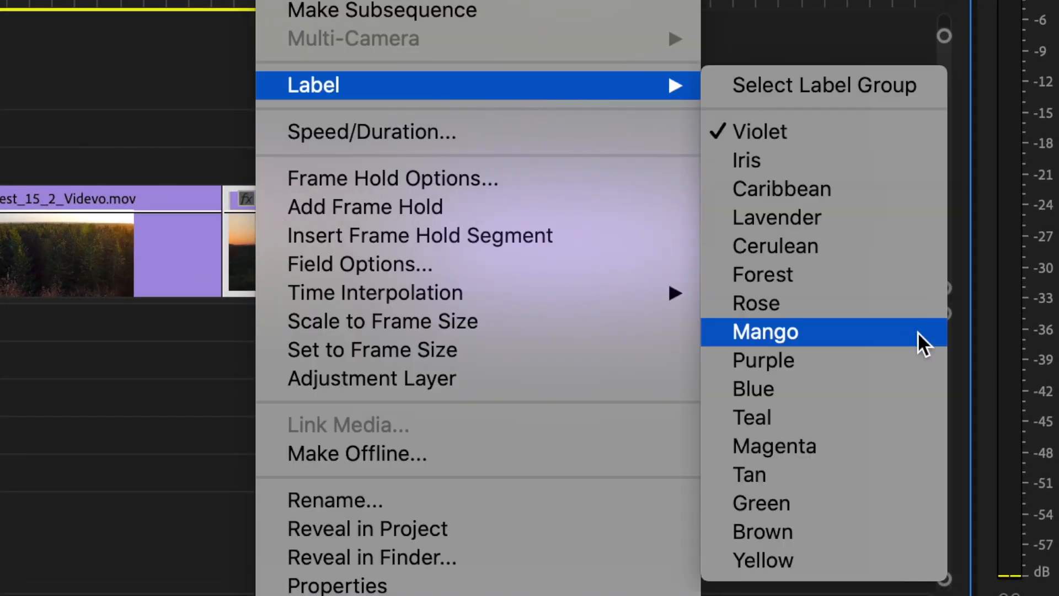
click(773, 561)
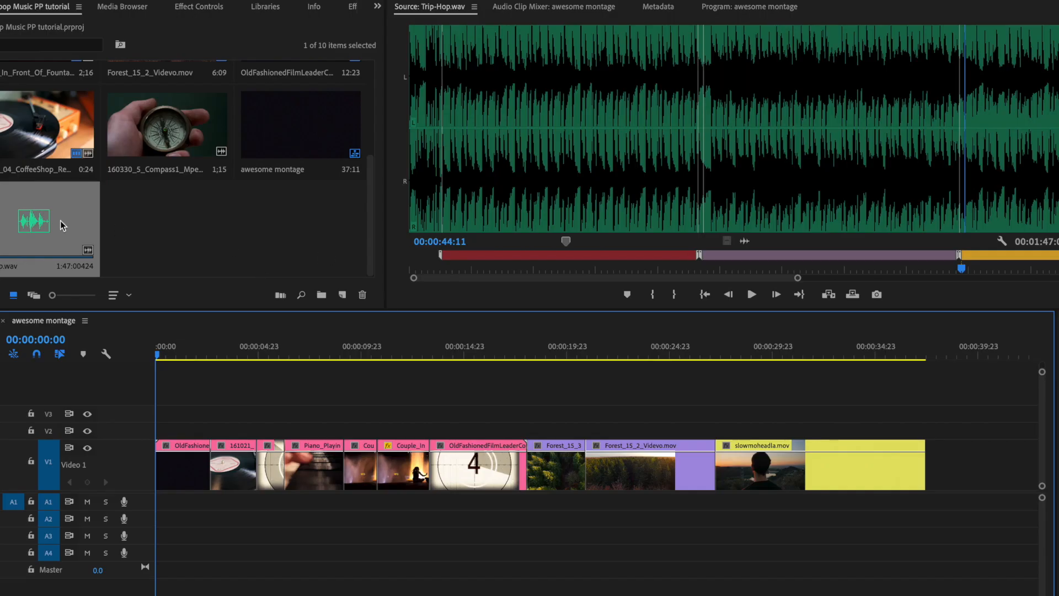
- Place Trip-Hop.wav on audio track A1 at the start of the sequence
drag(62, 224, 315, 408)
drag(234, 483, 154, 501)
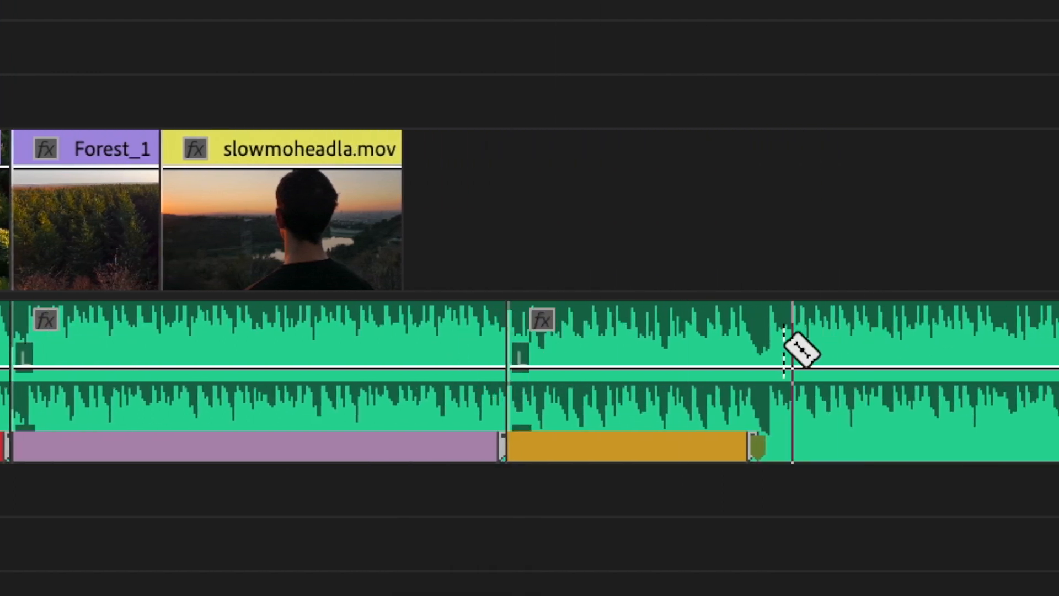
- Delete the remaining music after the yellow-marked section on track A1 and save the project
key(Delete)
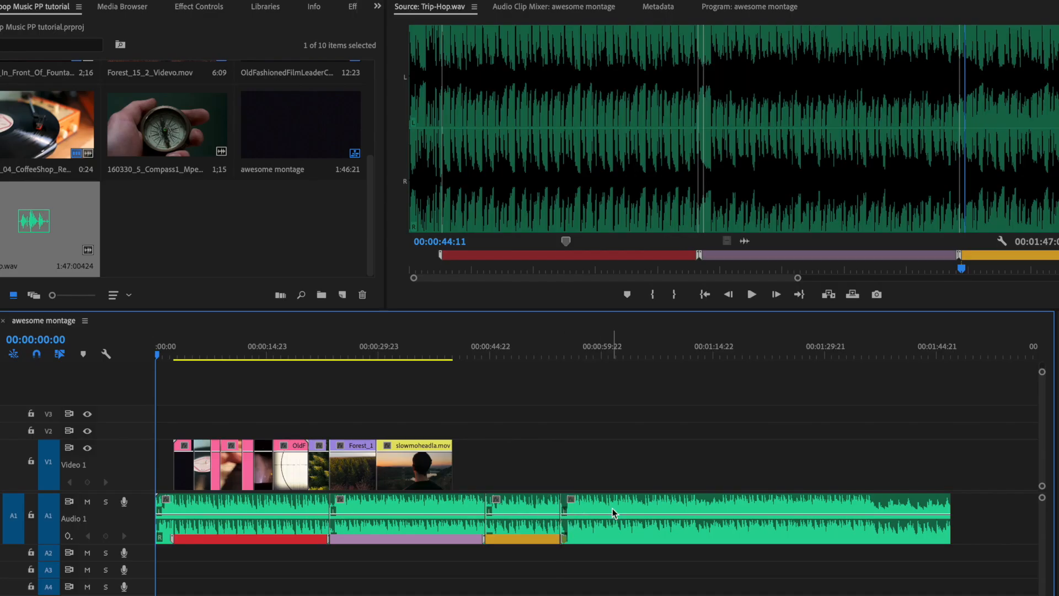
click(612, 508)
key(Delete)
key(backslash)
key(ctrl+s)
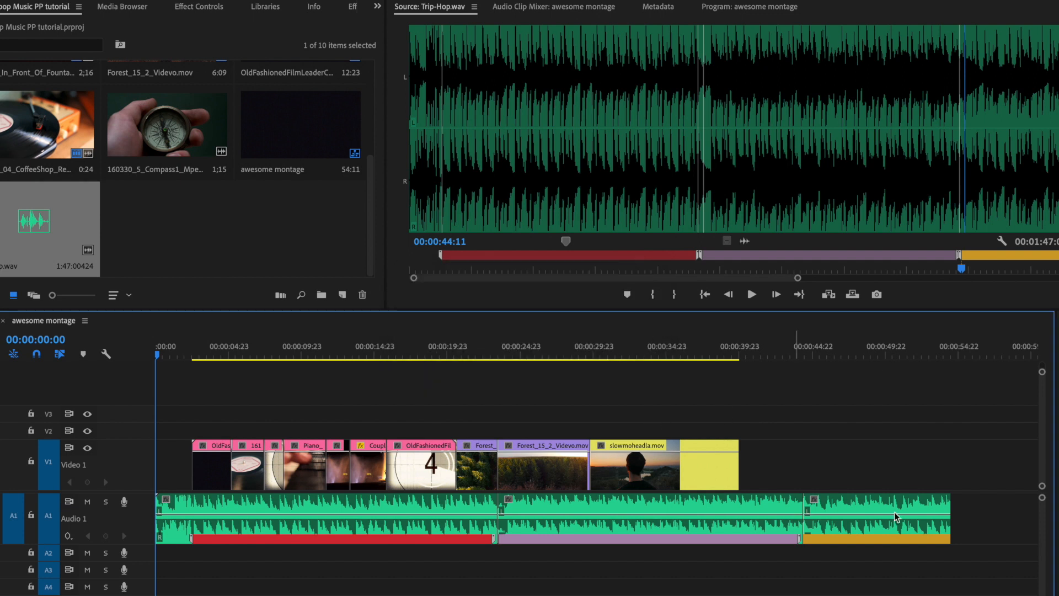
- Spread the three music segments apart on track A1, leaving gaps of about 2 seconds between them
drag(904, 534, 938, 534)
drag(717, 528, 737, 528)
click(882, 530)
drag(882, 530, 906, 531)
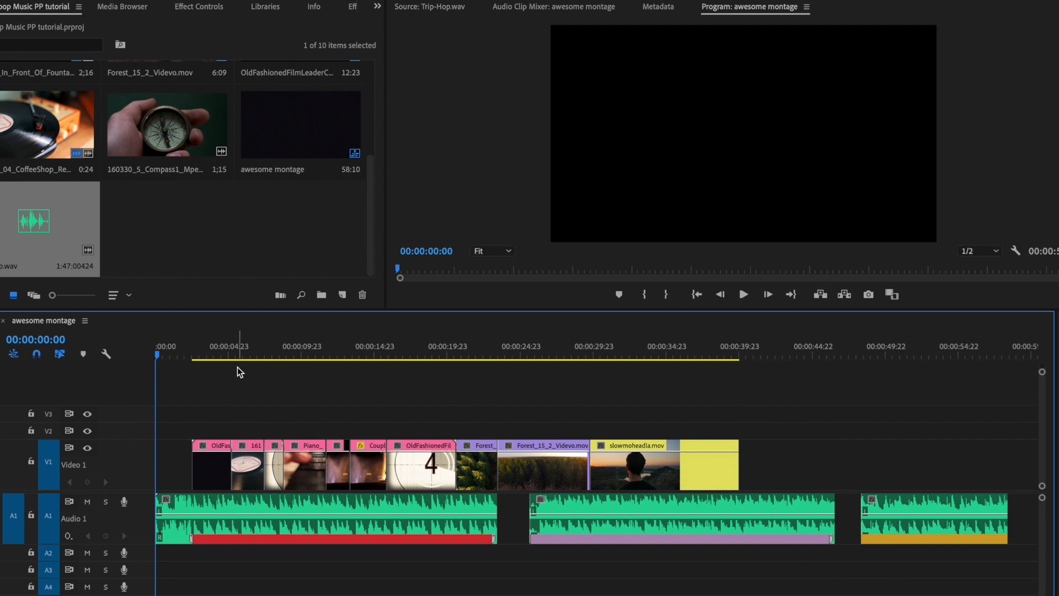
- Play the montage against the music from the start and again from the final countdown clip to check the timing
key(equal)
key(space)
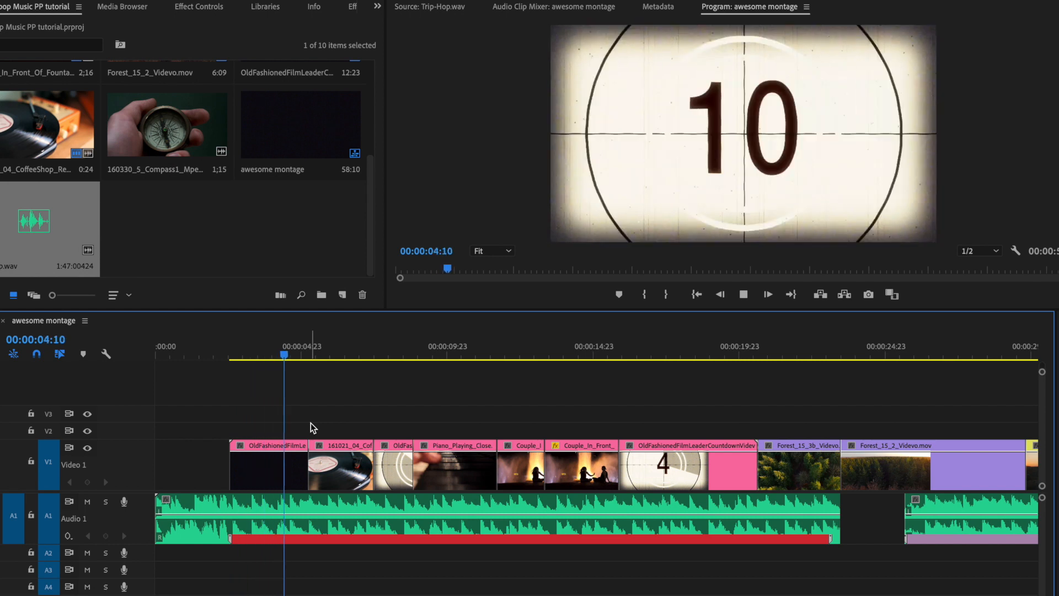
key(space)
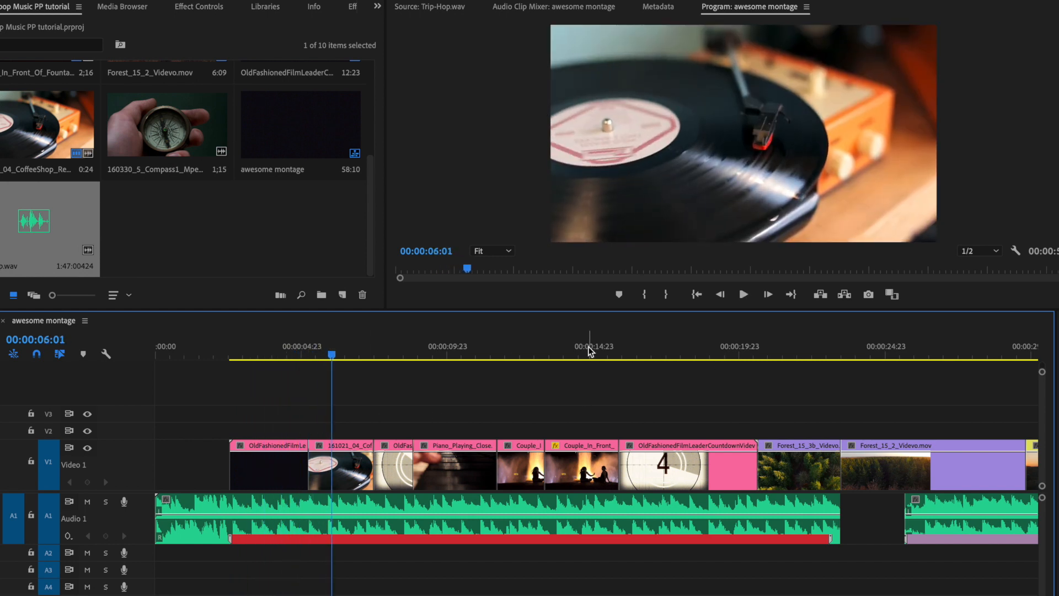
drag(591, 351, 613, 351)
click(622, 355)
key(space)
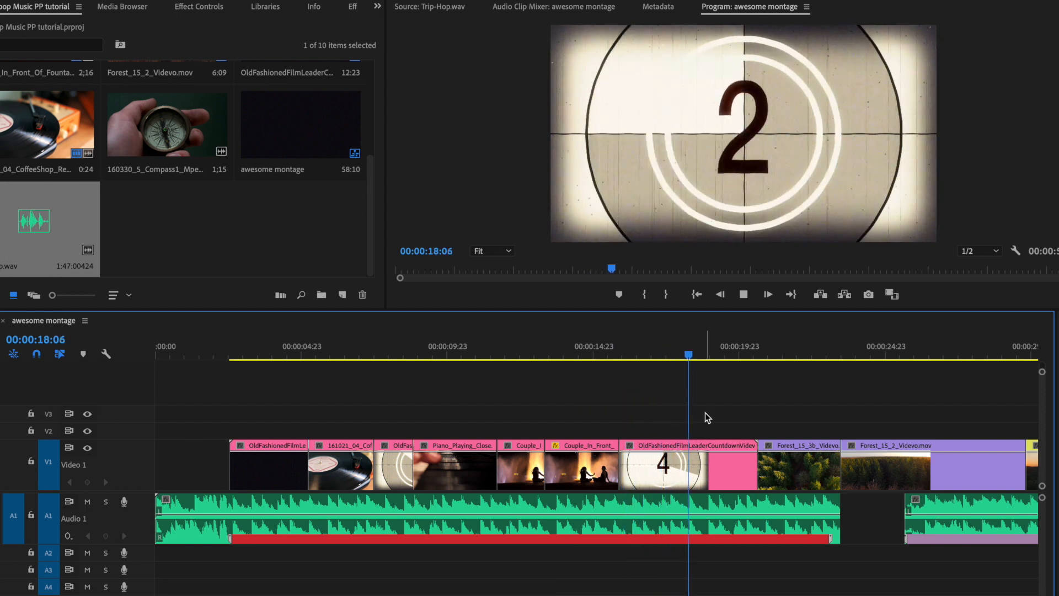
- Play on past the final countdown clip into the second forest clip to check where the red-marked music ends
scroll(780, 398, down, 3)
scroll(780, 398, down, 2)
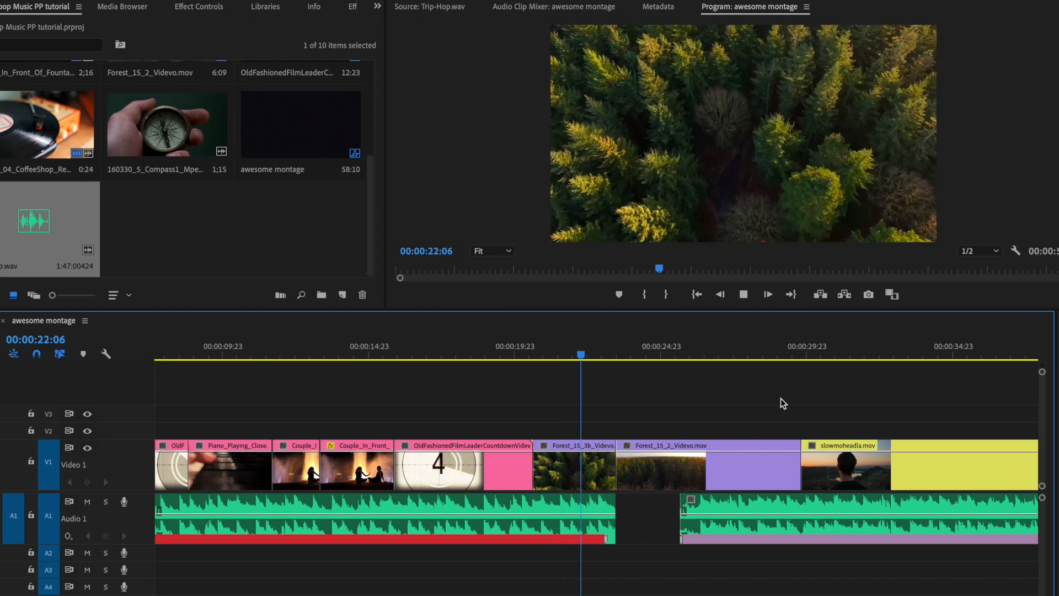
key(space)
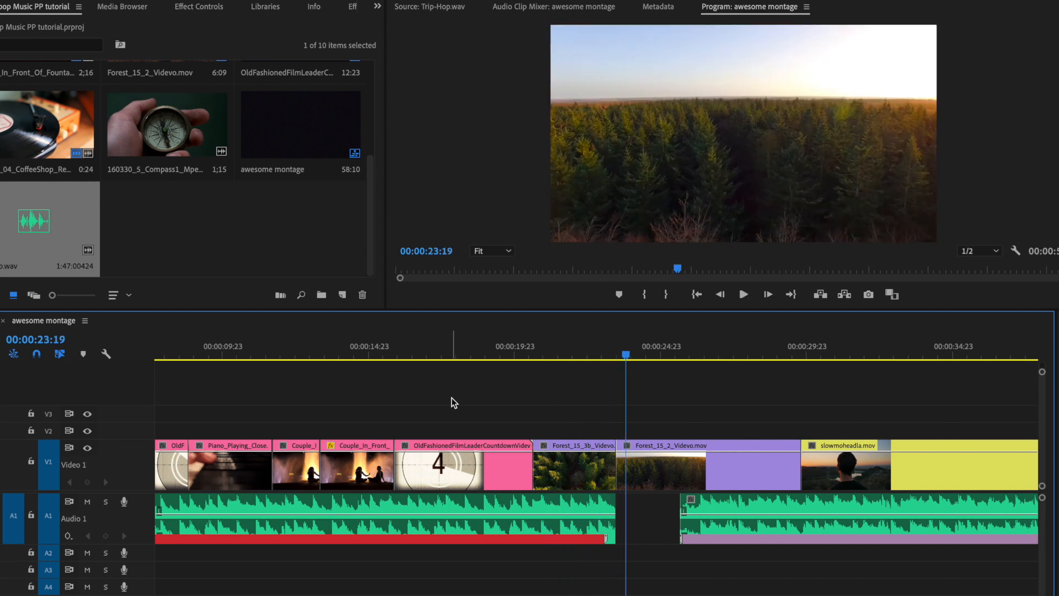
- Cut the red-marked music at about 00:00:07:20, beneath the second countdown clip, and delete the rest of that section
scroll(523, 406, up, 5)
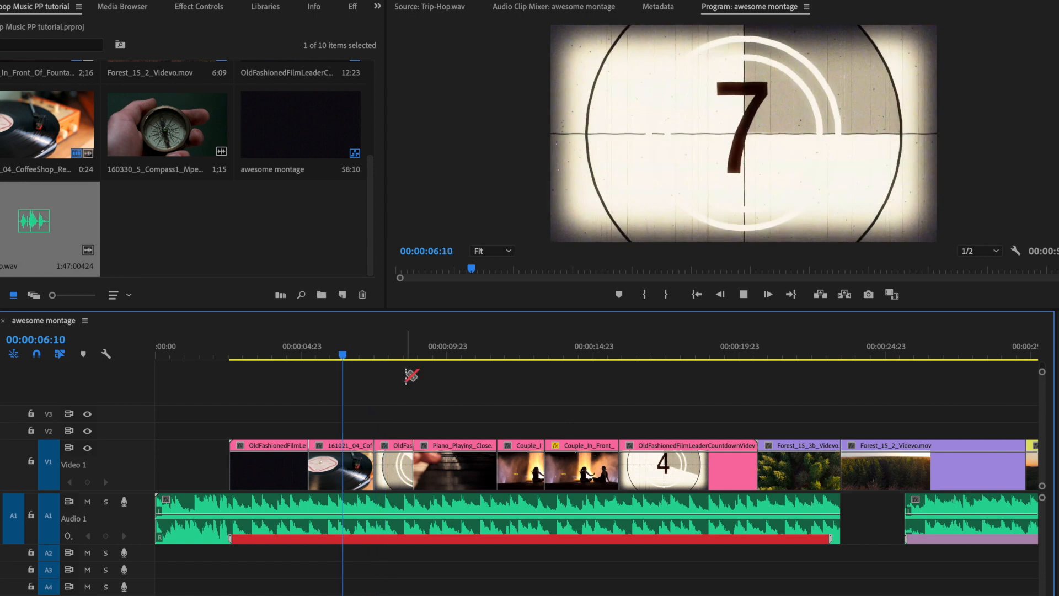
key(space)
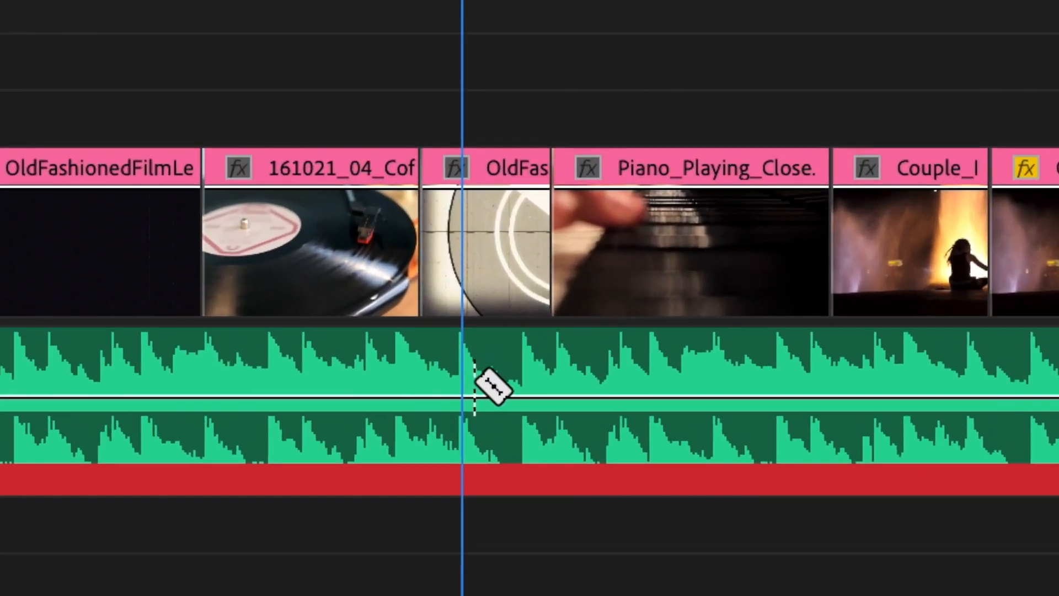
click(389, 533)
click(465, 383)
key(v)
click(1035, 402)
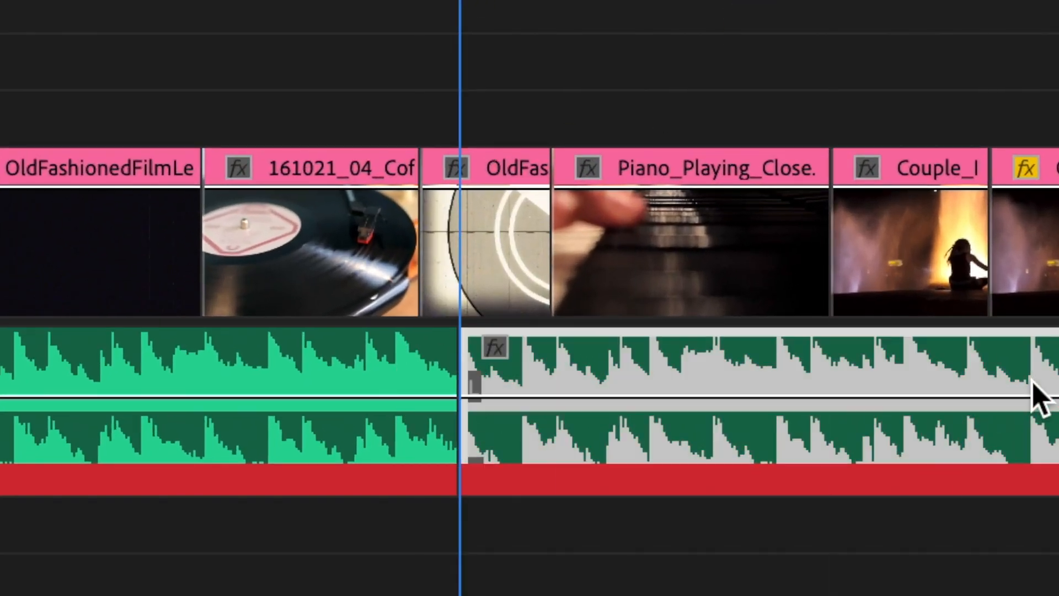
key(Delete)
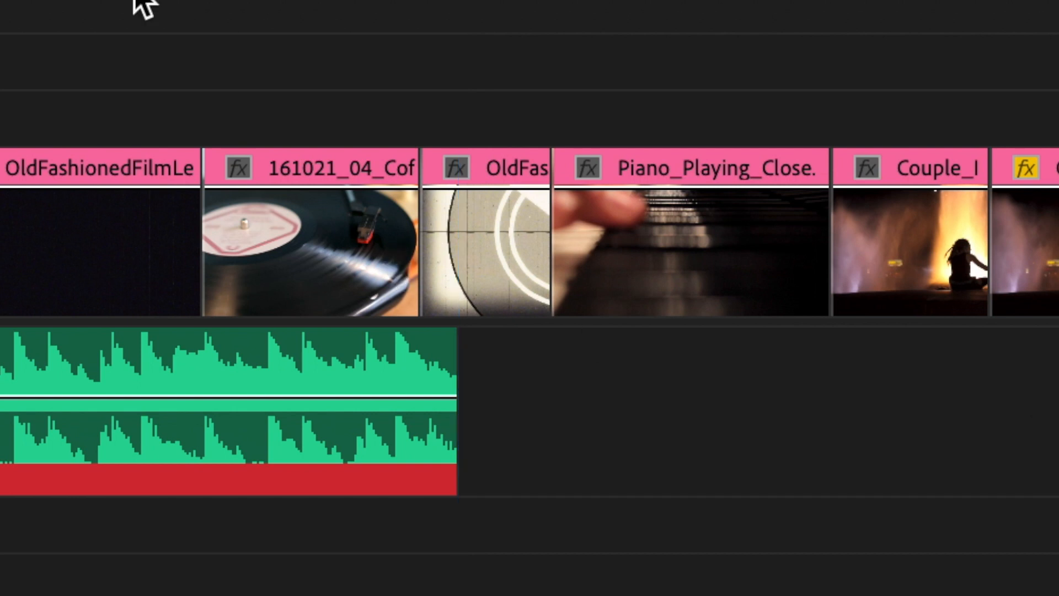
- Split the music on track A1 at 00:00:02:16 to separate the intro from the red-marked loop, and select the loop
key(equal)
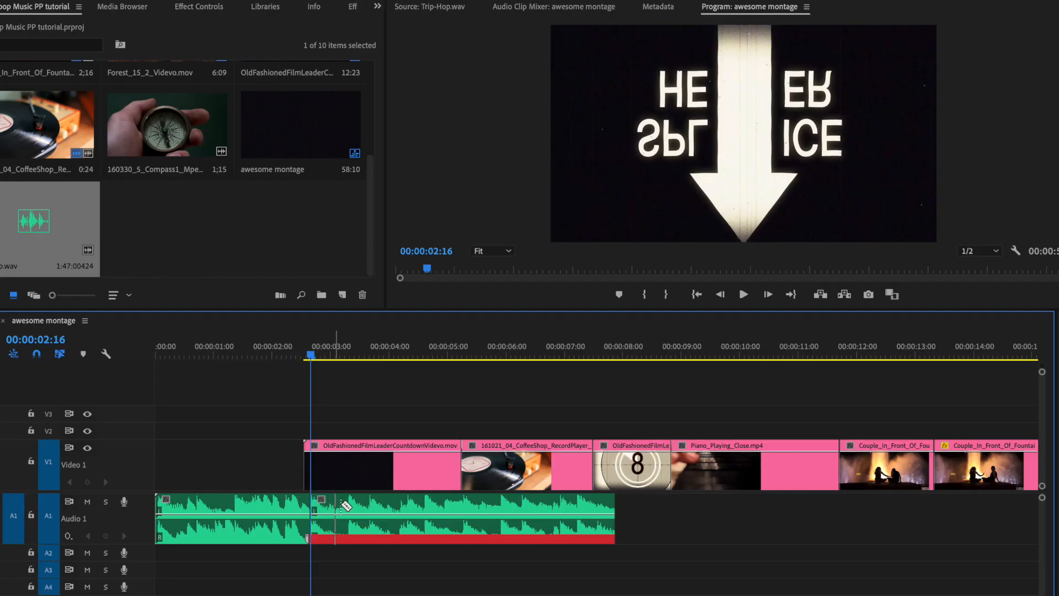
key(v)
click(351, 506)
key(minus)
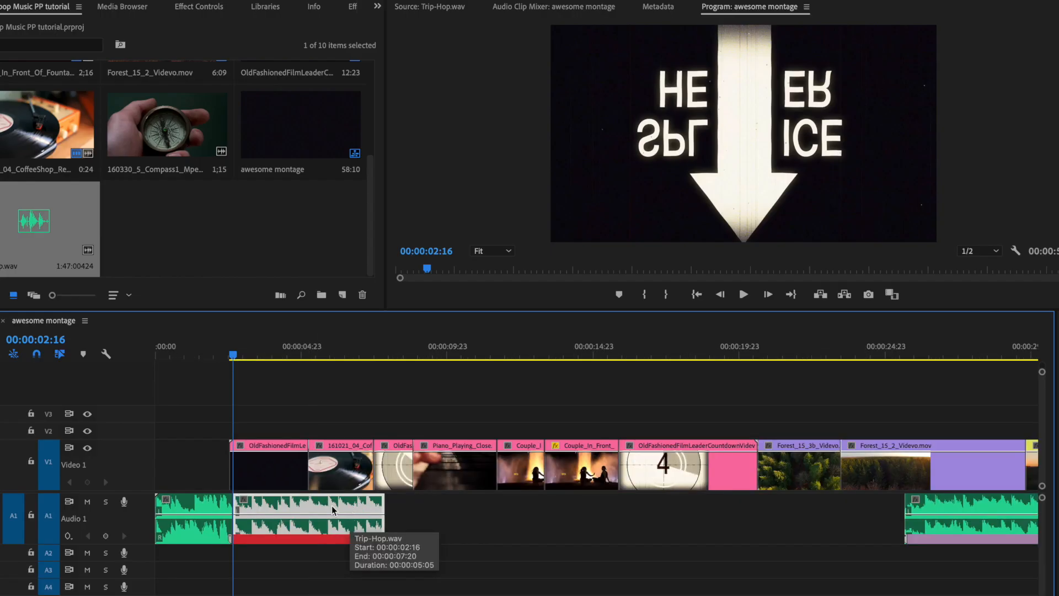
- Duplicate the red-marked loop end to end along track A1 until it reaches beneath the final countdown clip
right_click(296, 505)
key(Escape)
drag(271, 500, 432, 520)
mouse_move(772, 365)
mouse_down()
mouse_move(837, 363)
mouse_move(774, 368)
mouse_up()
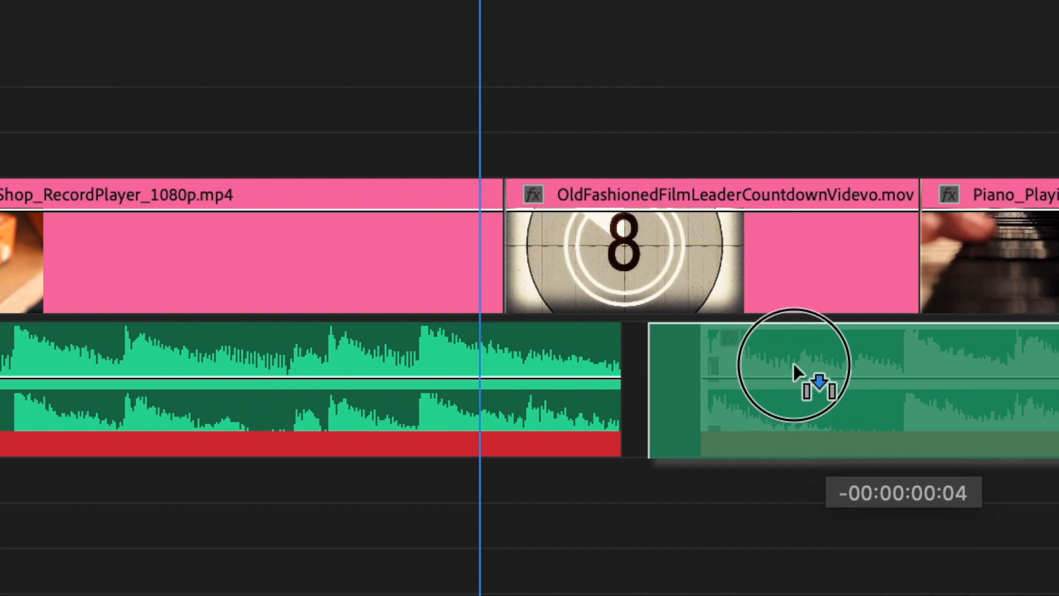
click(32, 24)
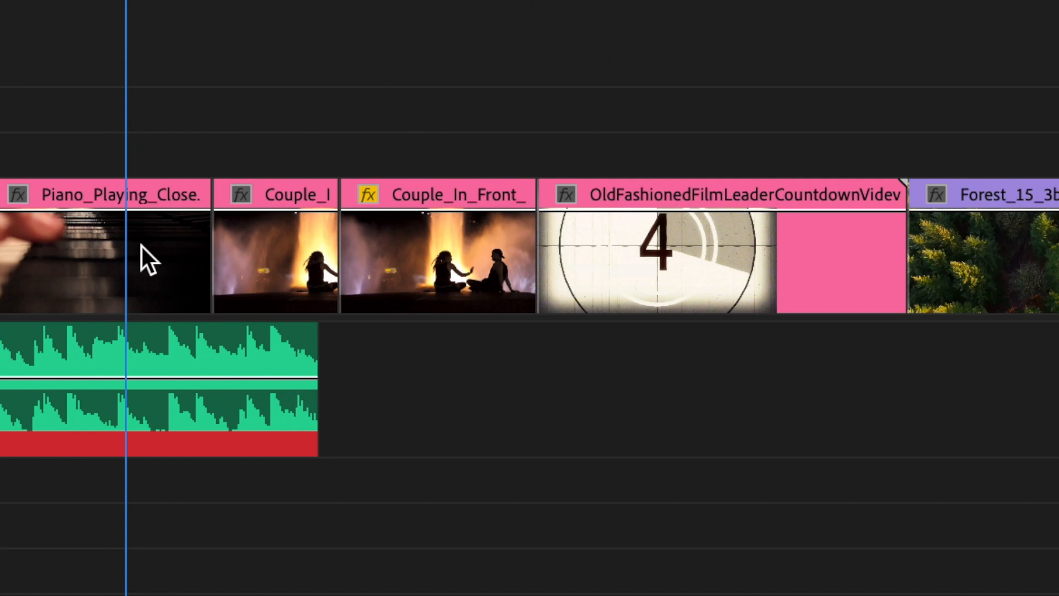
drag(3, 355, 458, 367)
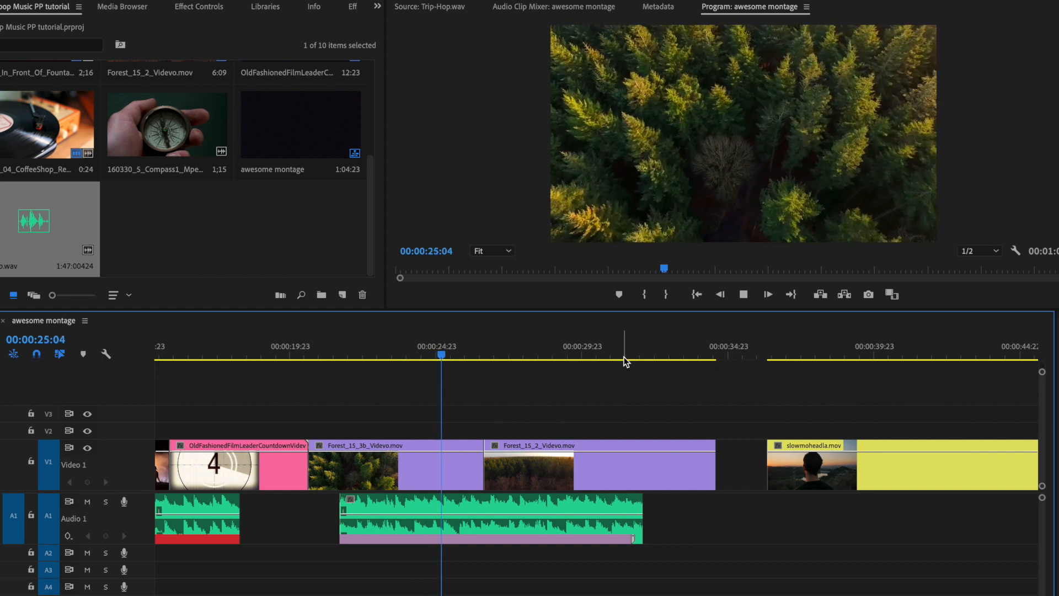
- Play the purple-marked music under the forest clips and align its start with the start of the Forest_15_3b clip
click(566, 357)
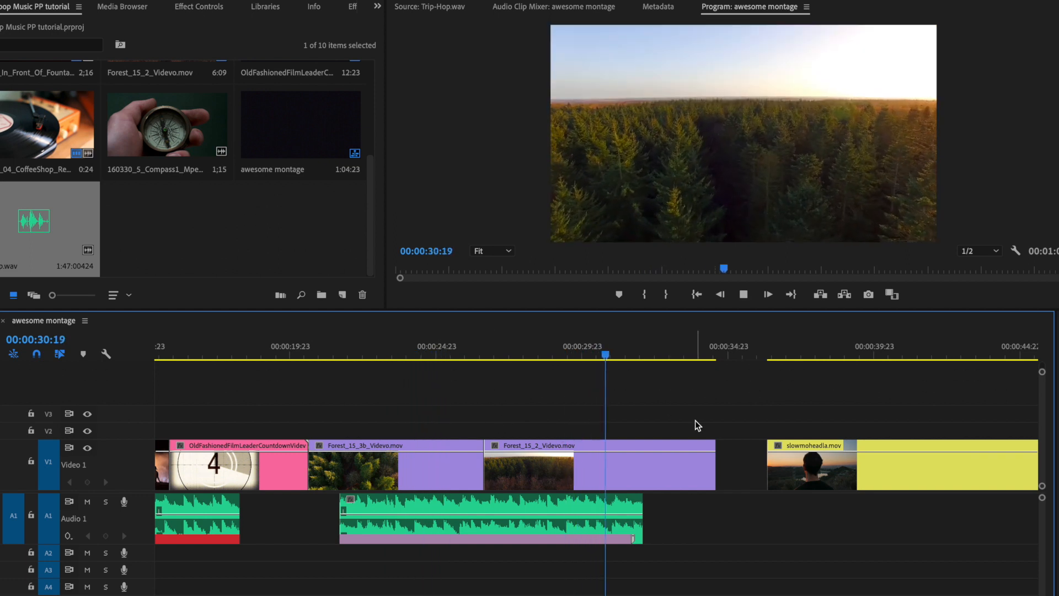
key(space)
drag(374, 506, 351, 508)
- Find the loop point in the purple-marked music, cut it at 00:00:25:18 and delete the part after the cut
click(276, 353)
key(space)
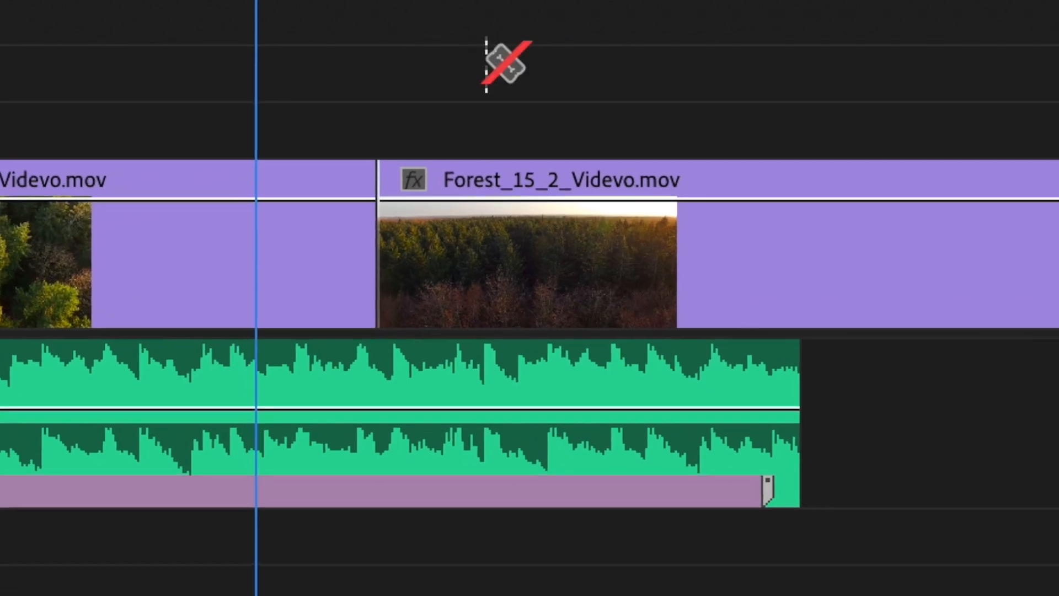
click(292, 395)
key(v)
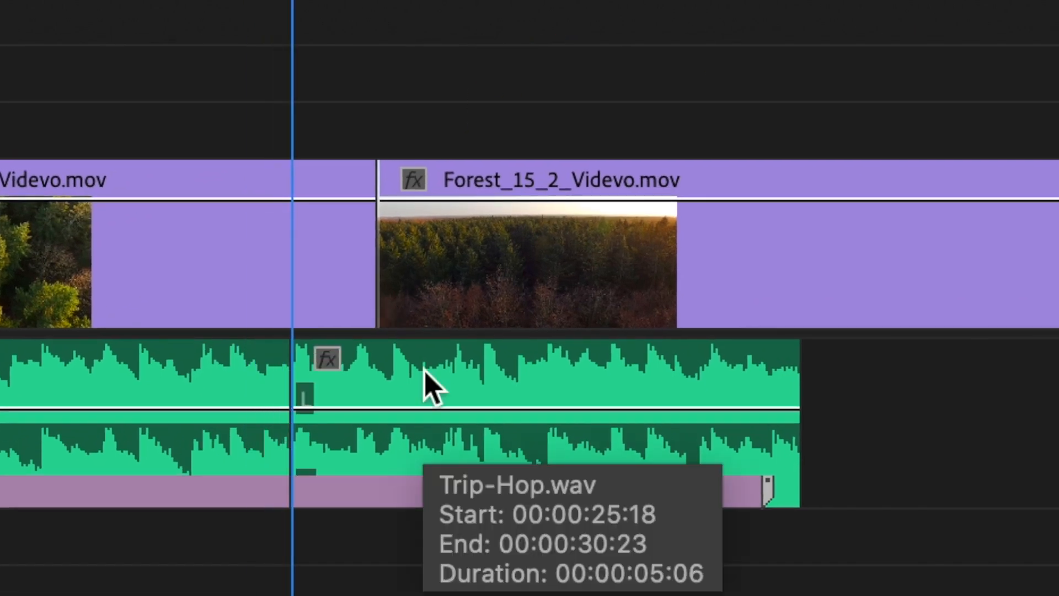
click(430, 386)
key(Delete)
- Place two copies of the shortened purple-marked loop directly after it on track A1 and play across the first join
click(182, 433)
drag(232, 383, 954, 391)
click(499, 386)
click(133, 0)
click(326, 0)
key(space)
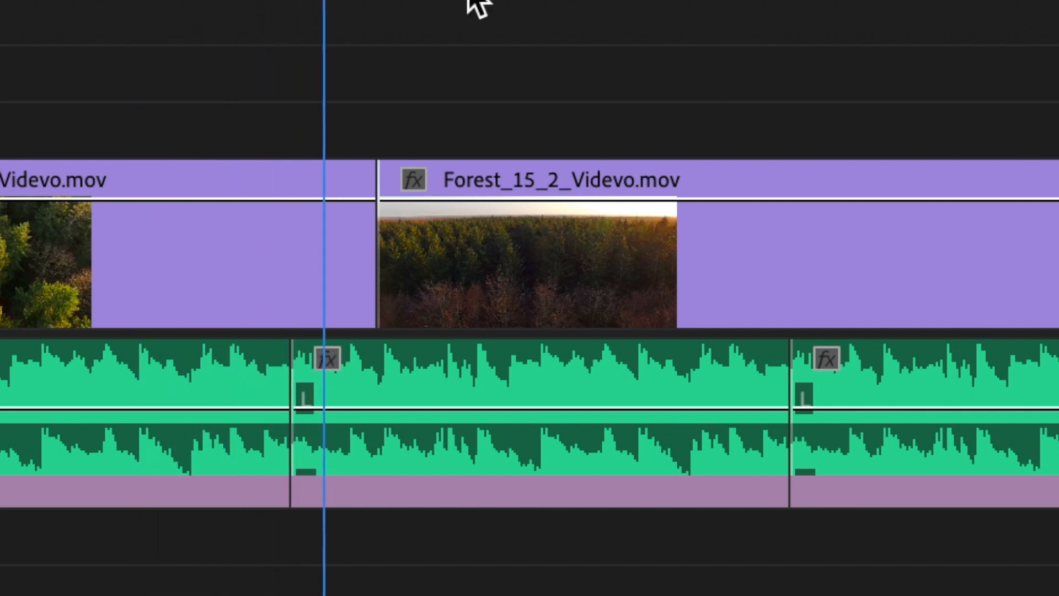
- Nudge both copied purple loops slightly forward, extend the first loop to close the gap, and play the join
drag(796, 515, 679, 417)
key(super+Right)
key(super+Right)
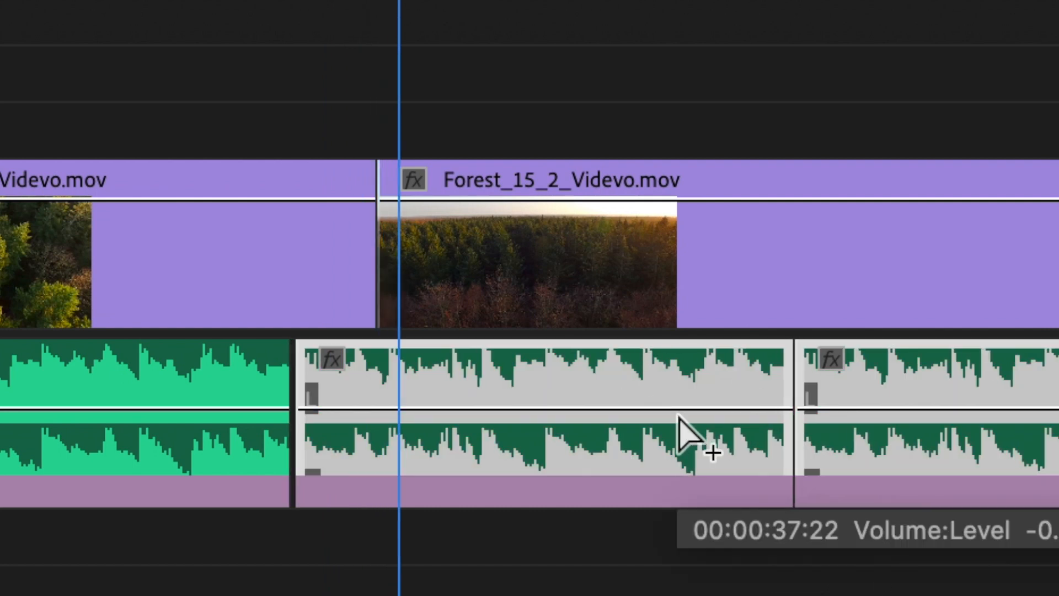
drag(279, 366, 344, 368)
click(343, 12)
key(space)
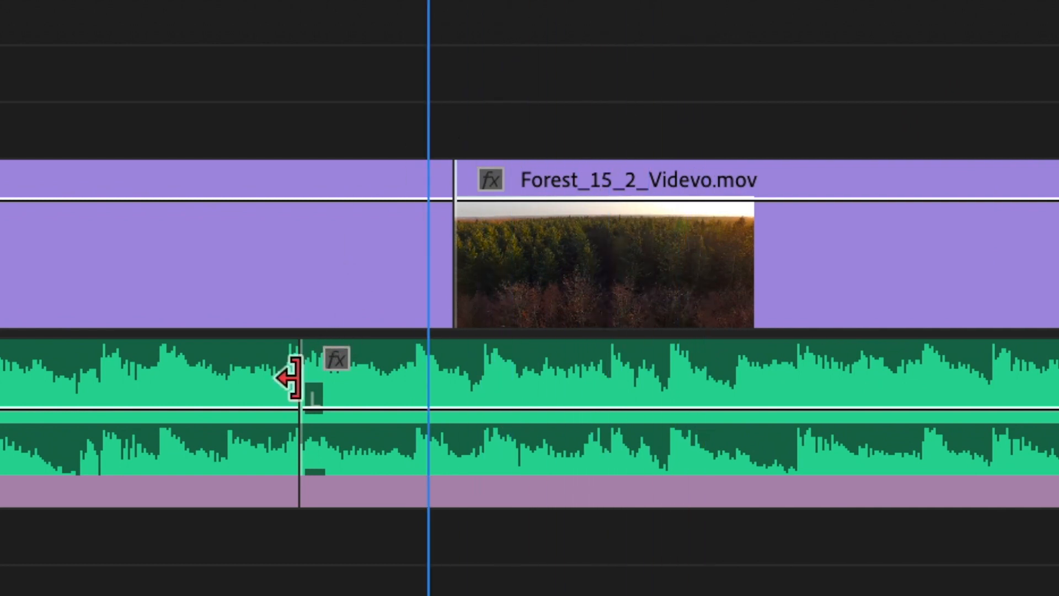
- Apply the default audio transition at the first purple join and shorten it
right_click(289, 378)
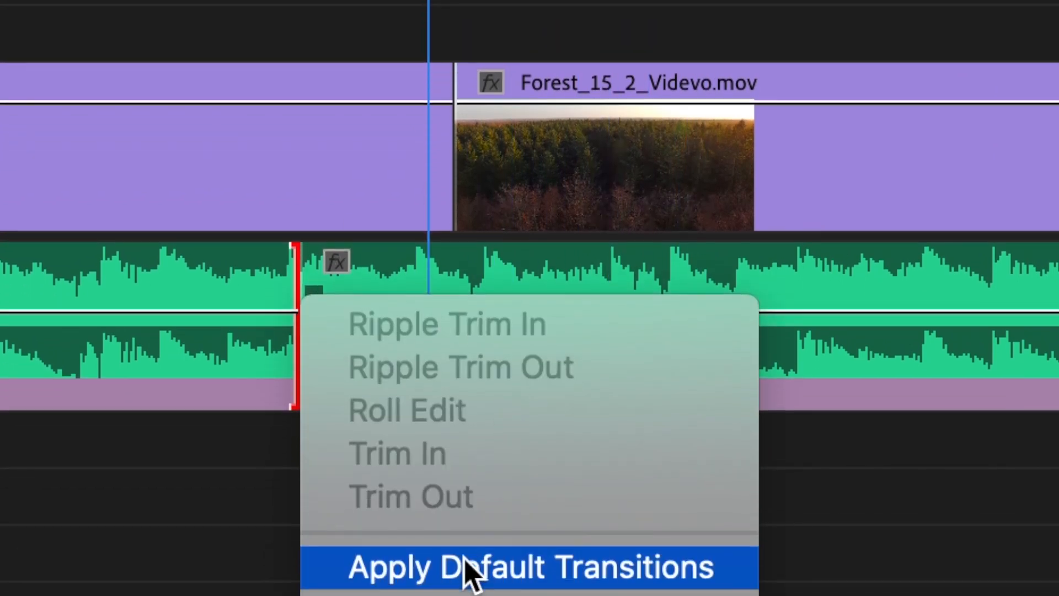
click(473, 568)
drag(390, 314, 330, 306)
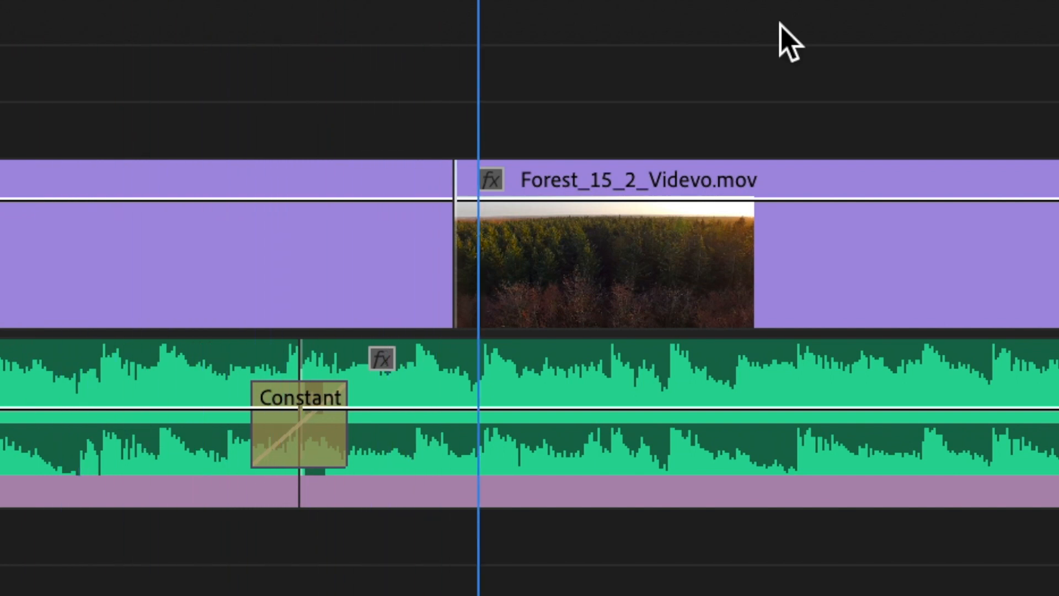
- Nudge the last purple loop slightly forward and extend the loop before it to close the gap
click(780, 367)
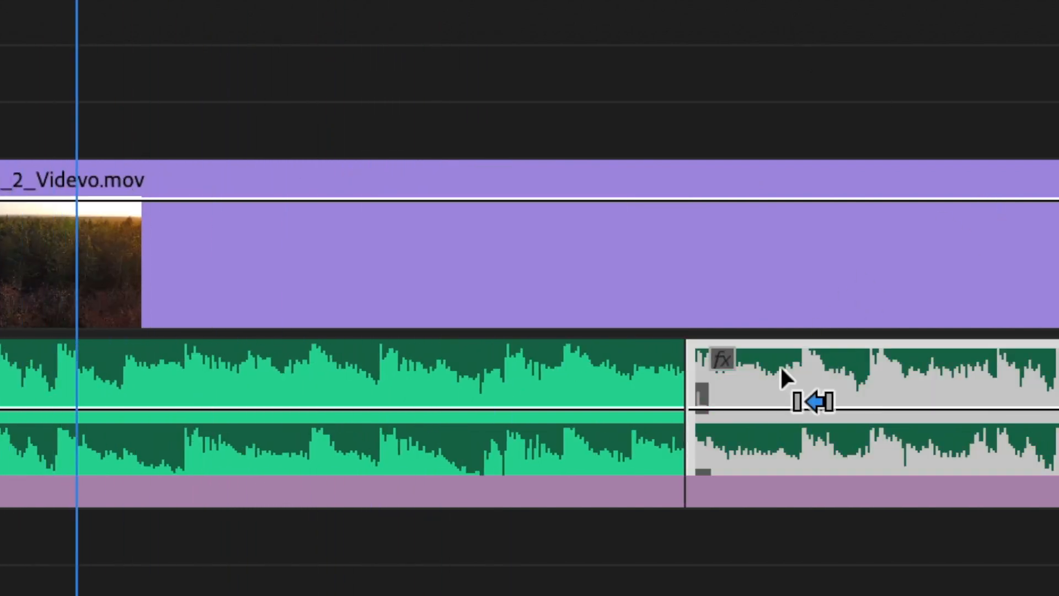
key(super+Right)
drag(681, 382, 884, 383)
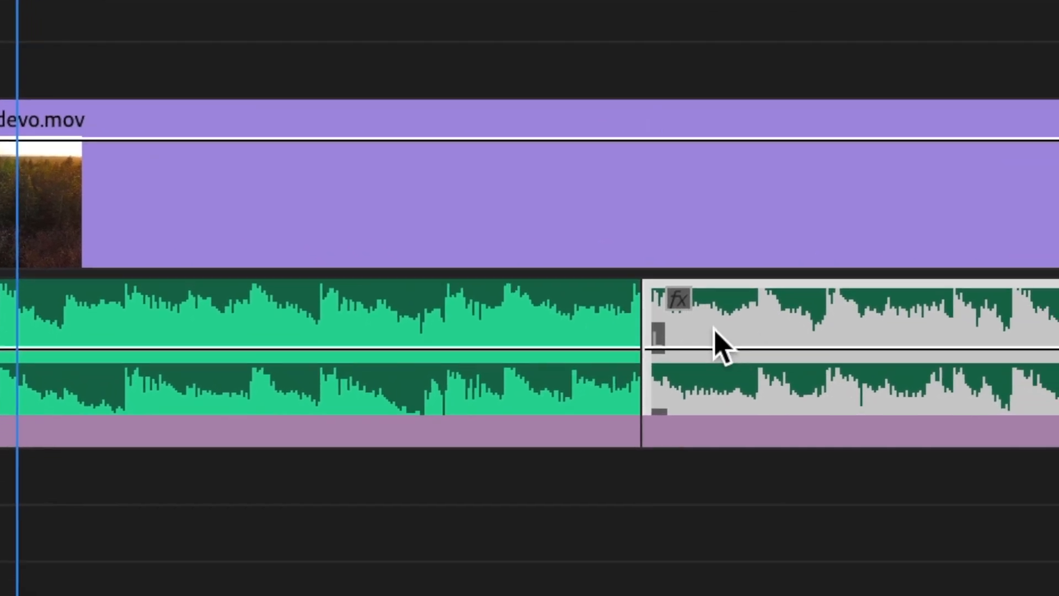
- Apply the default audio transition at the second purple join, shorten it, and clear the selection
right_click(683, 392)
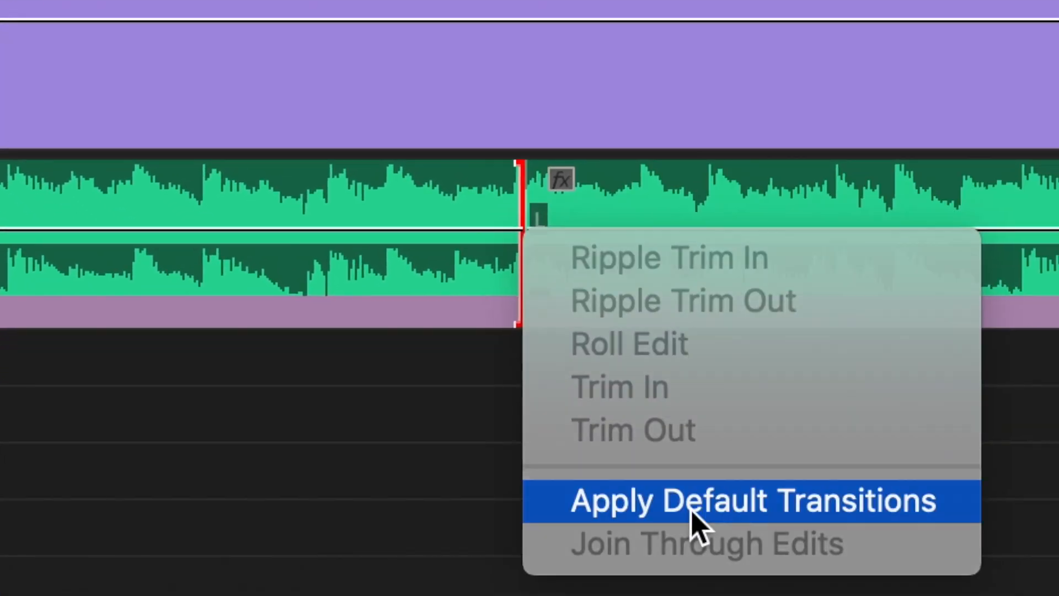
click(690, 508)
drag(619, 264, 557, 265)
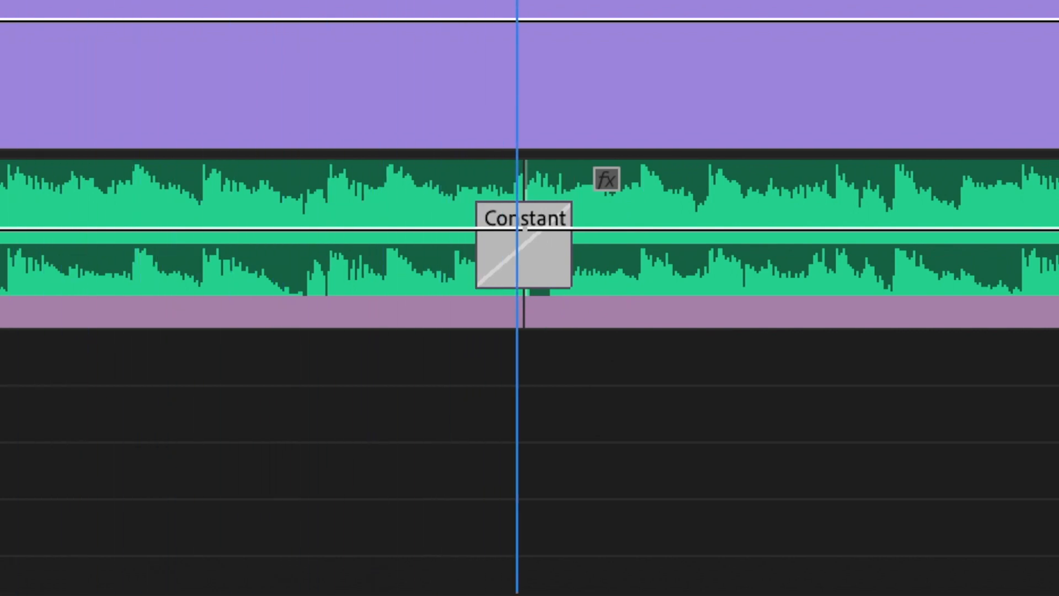
key(minus)
key(ctrl+shift+a)
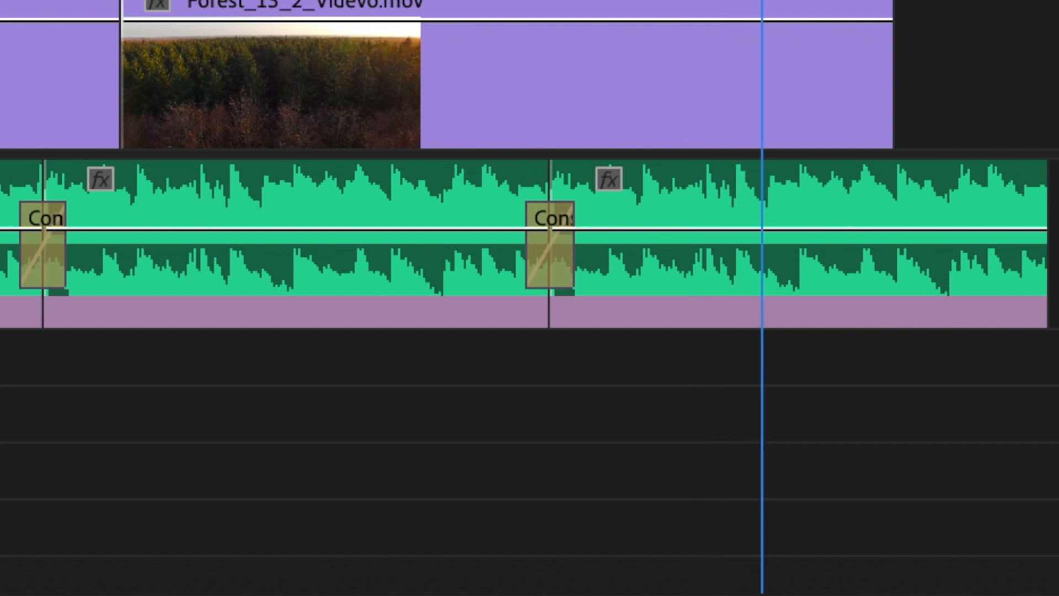
- Move the orange-marked music to the start of the yellow sunset clip and play it to find a loop point
key(equal)
key(equal)
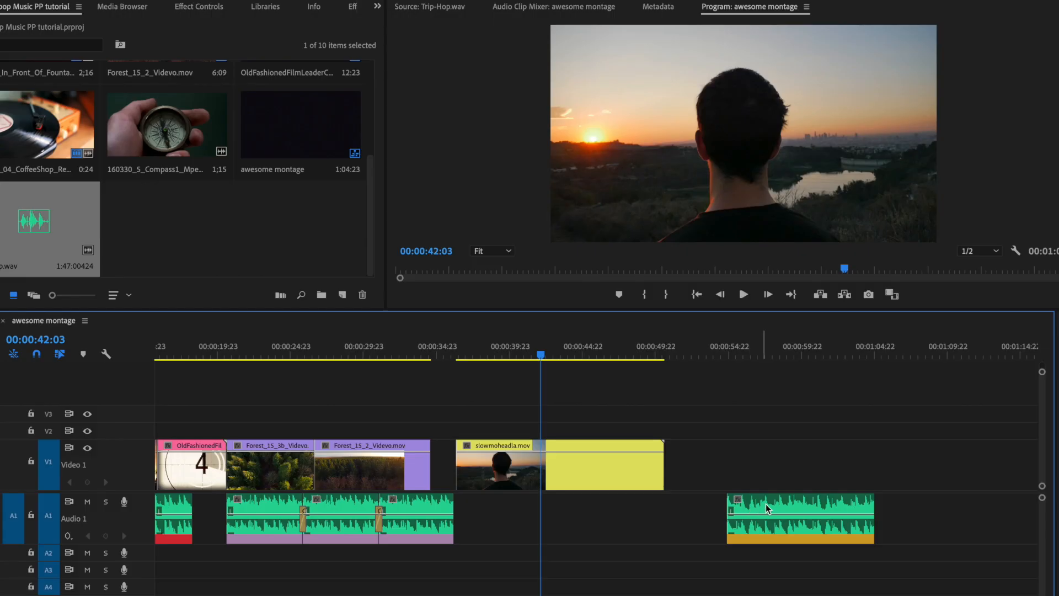
drag(739, 502, 500, 508)
click(452, 353)
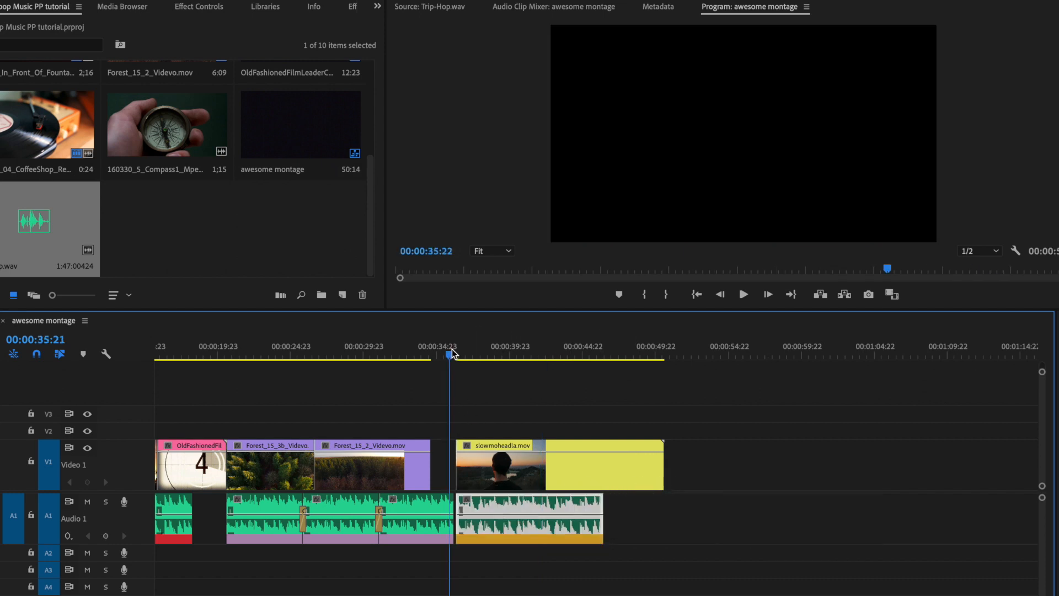
key(=)
key(-)
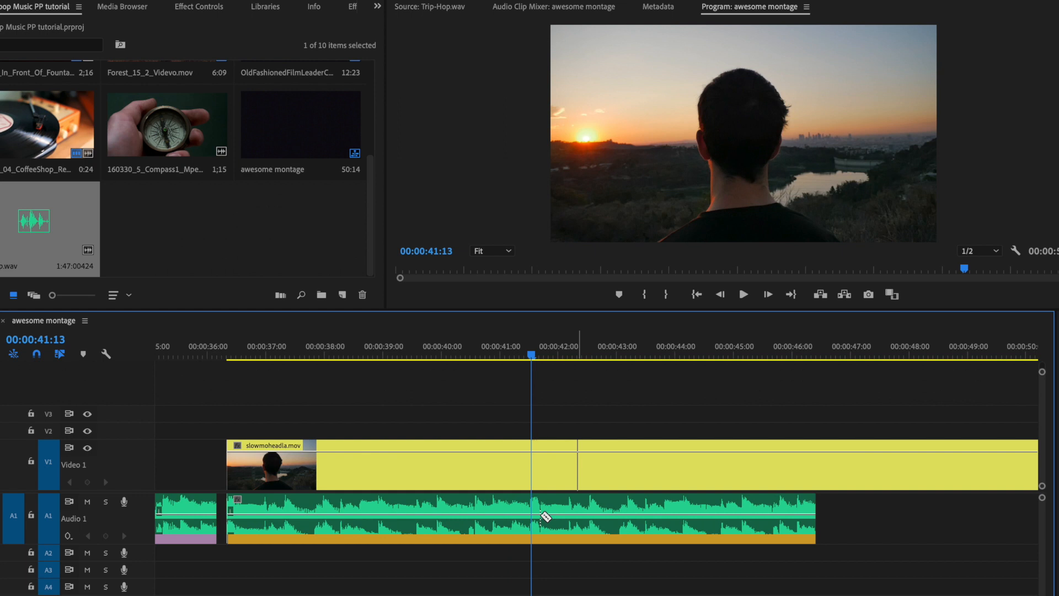
- Cut the orange-marked music at 00:00:41:13 and delete the part after the cut
click(532, 516)
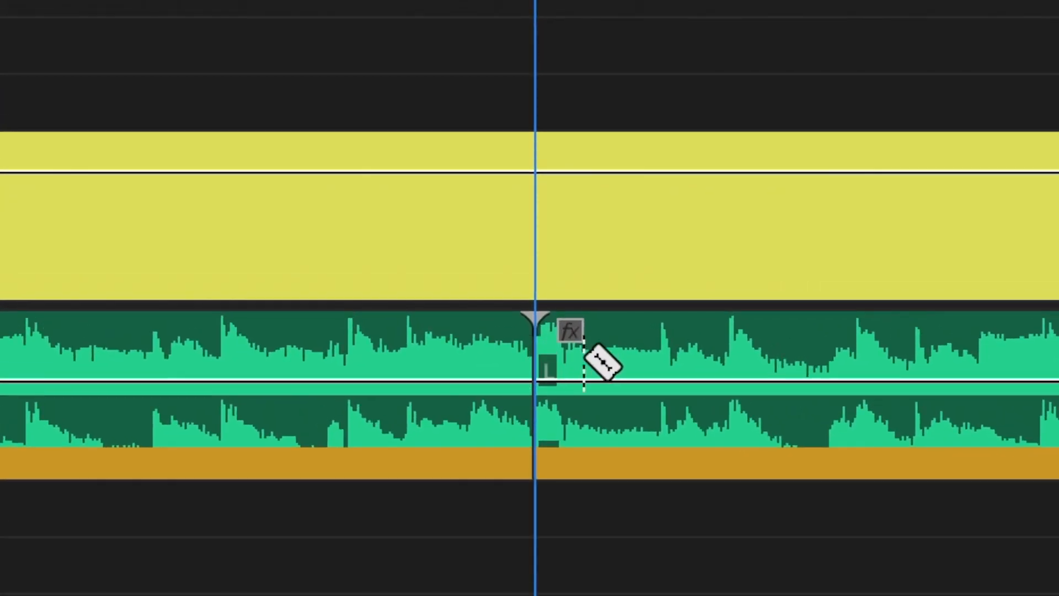
key(v)
click(662, 366)
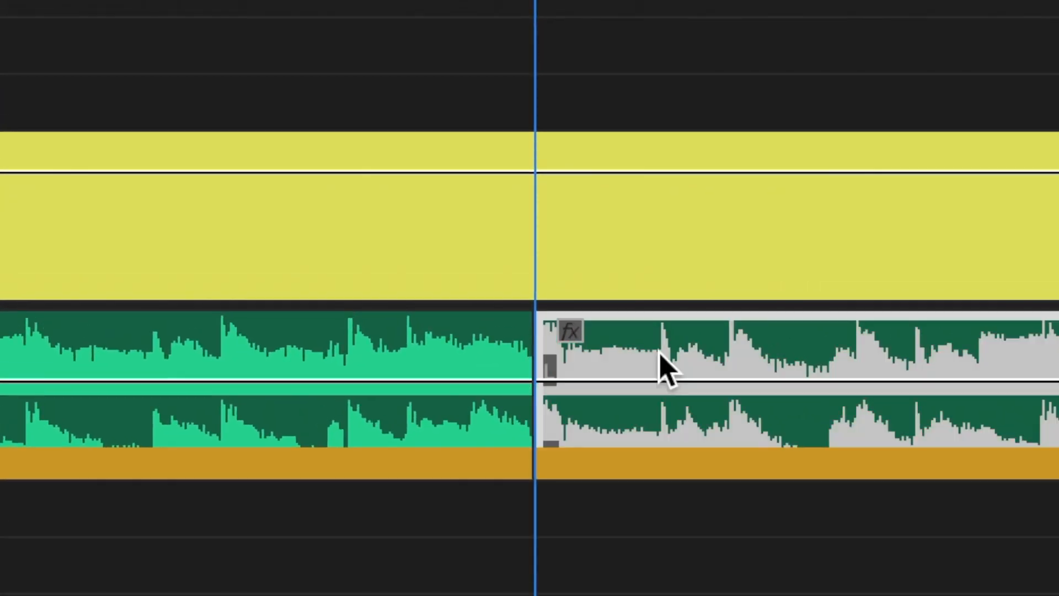
key(Delete)
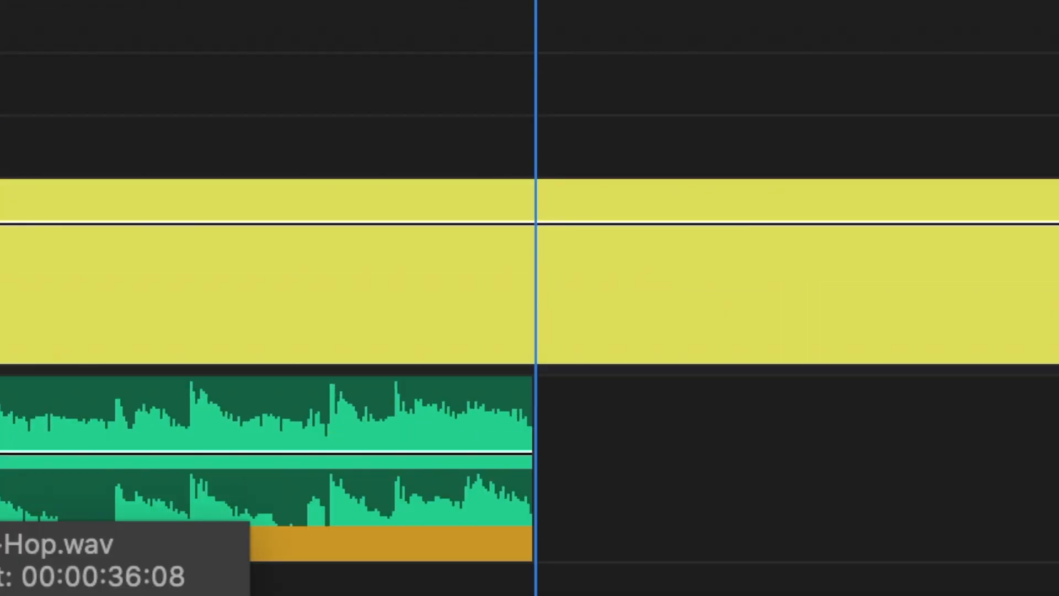
- Duplicate the orange-marked loop directly after itself on track A1 and play across the join to check it
drag(1, 468, 1058, 456)
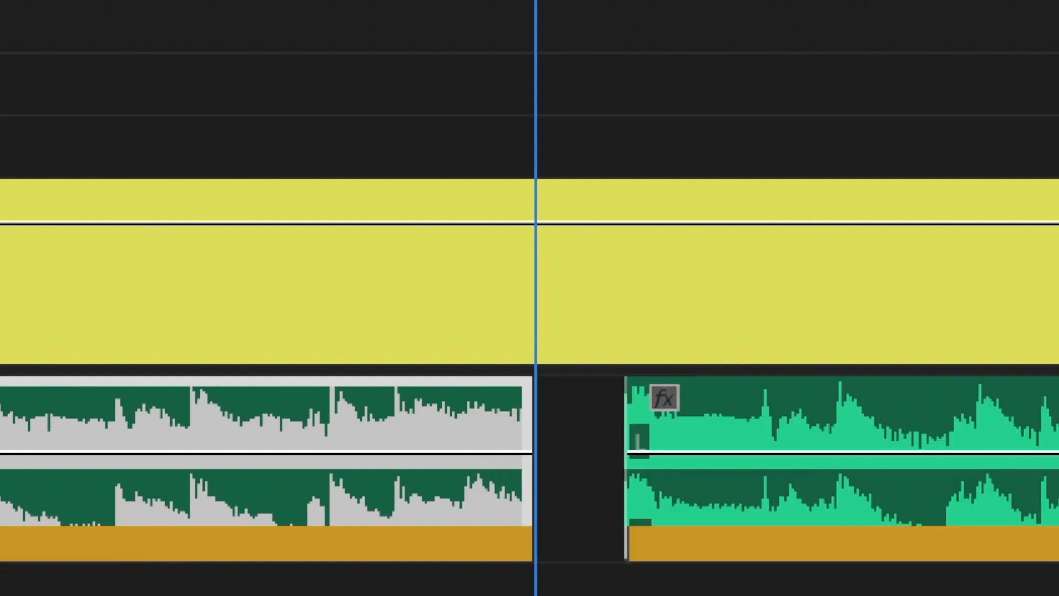
drag(792, 438, 734, 441)
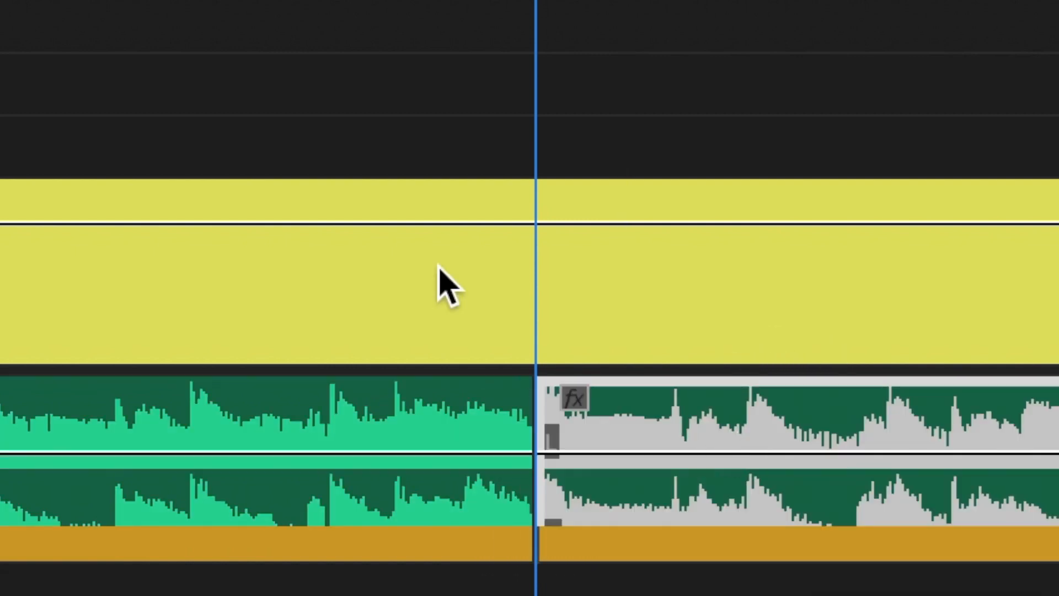
click(245, 1)
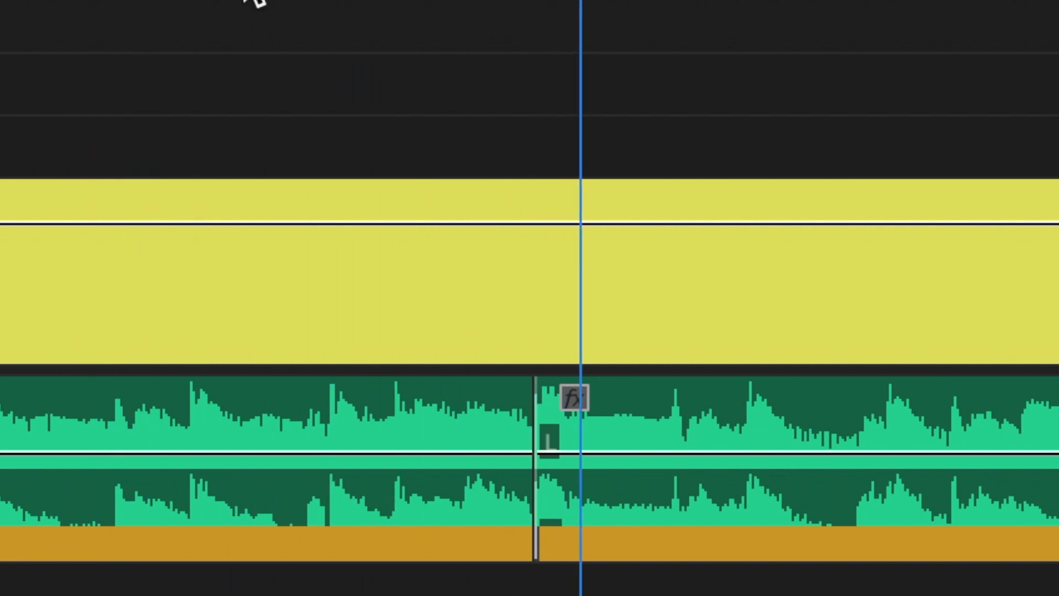
click(151, 1)
key(space)
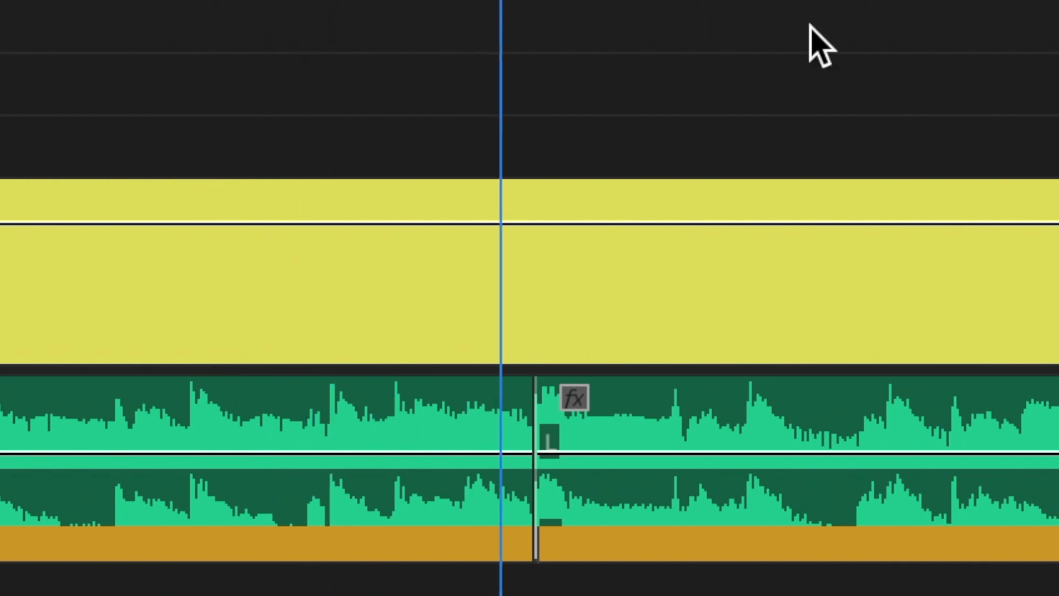
drag(677, 2, 383, 2)
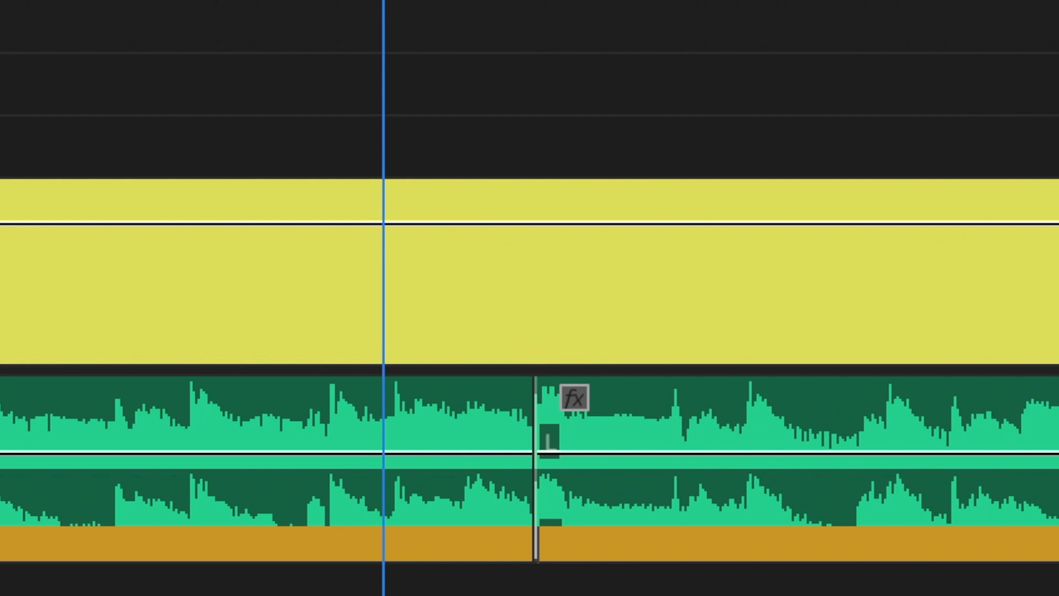
- Apply the default audio transition at the first orange join, roll the join slightly later, and play across it
right_click(547, 430)
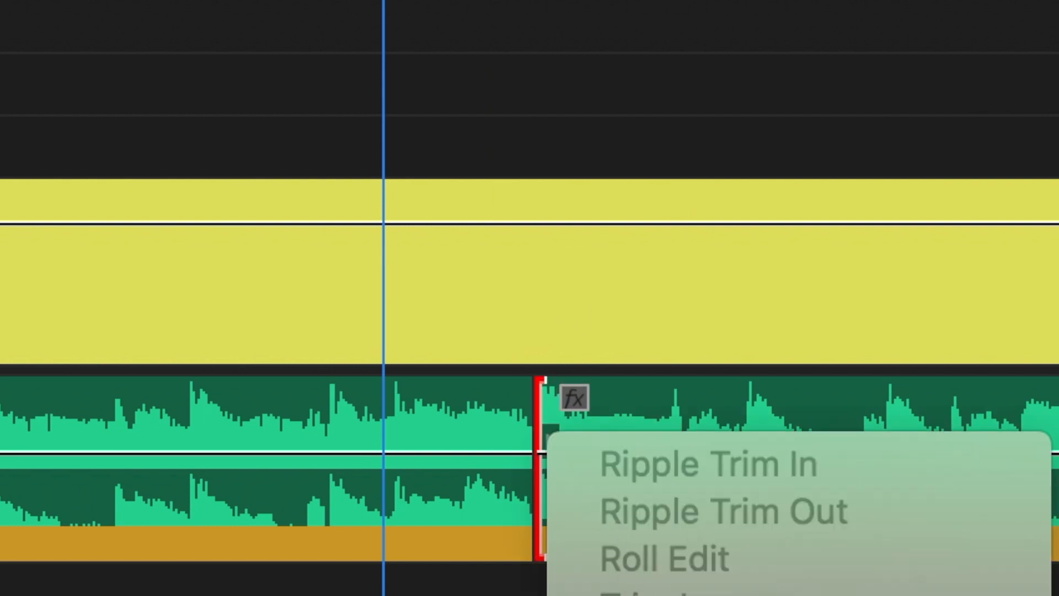
click(860, 595)
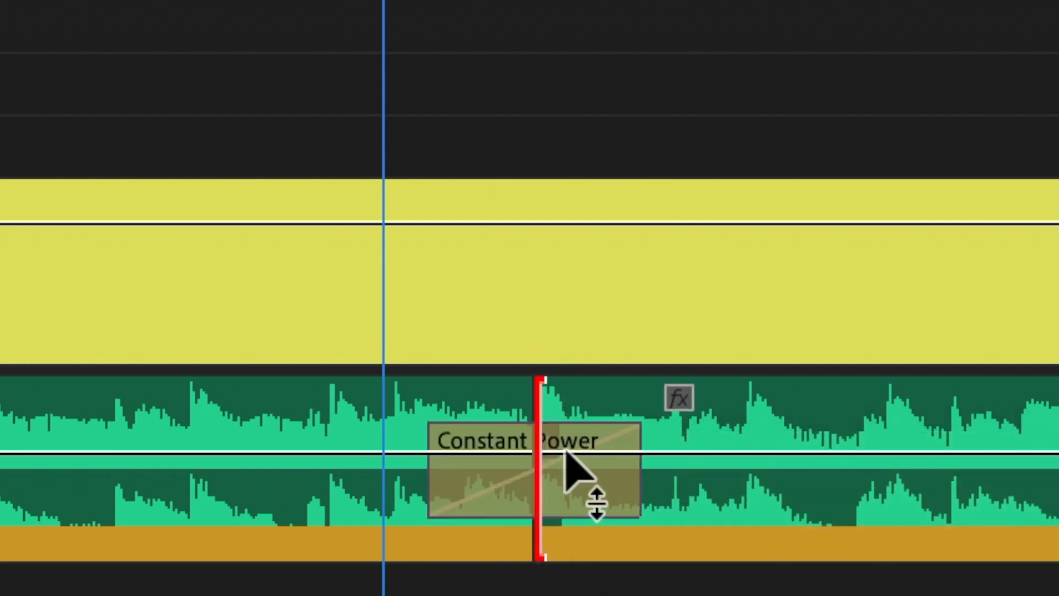
drag(534, 402, 755, 57)
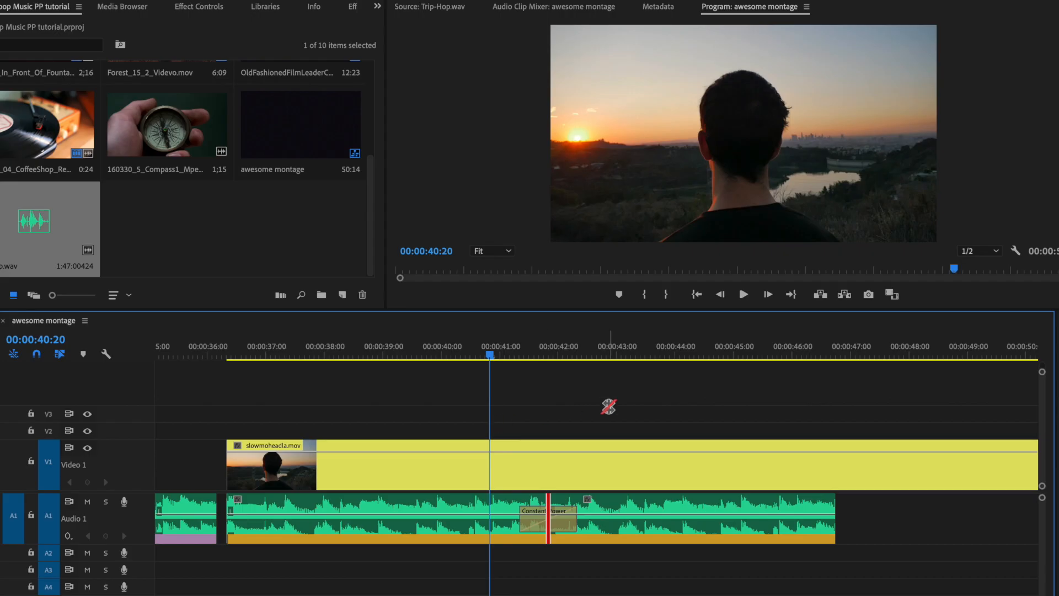
key(space)
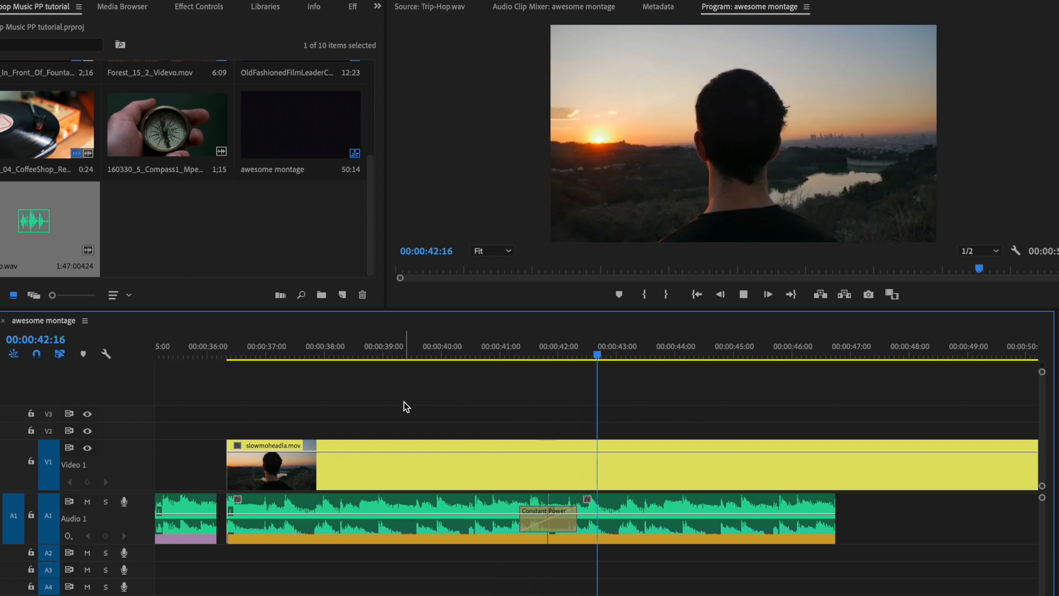
click(274, 354)
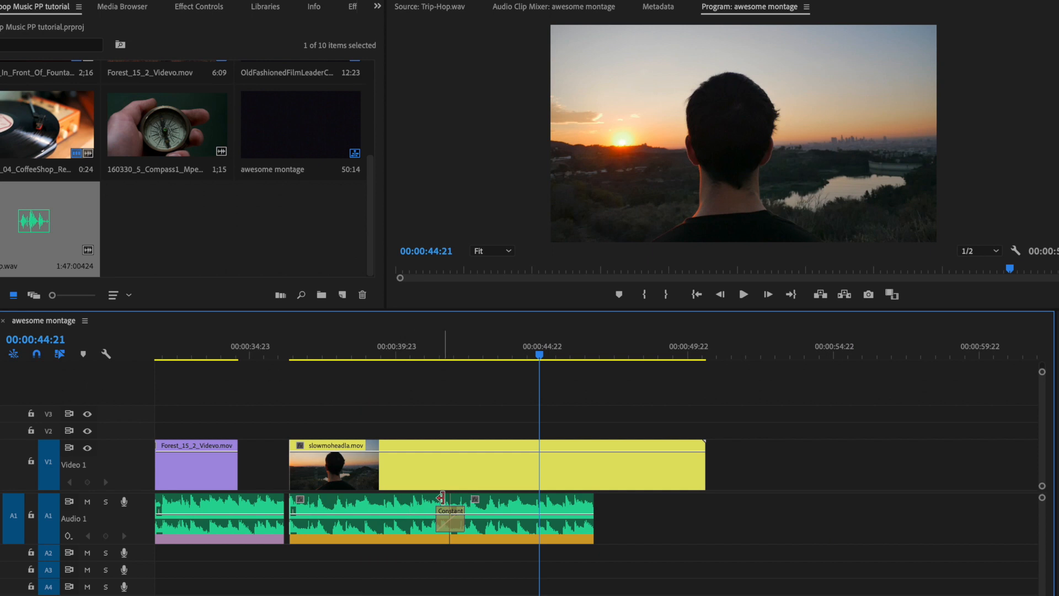
- Place a third copy of the orange-marked loop directly after the second and check the start of the copy
drag(496, 507, 632, 506)
drag(615, 354, 597, 379)
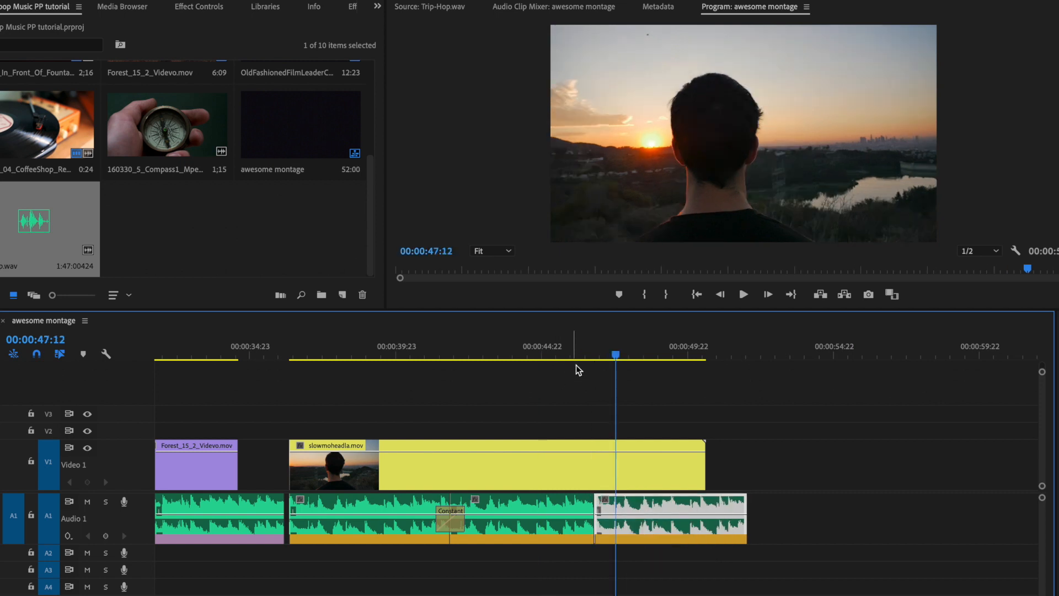
click(600, 352)
key(equal)
key(equal)
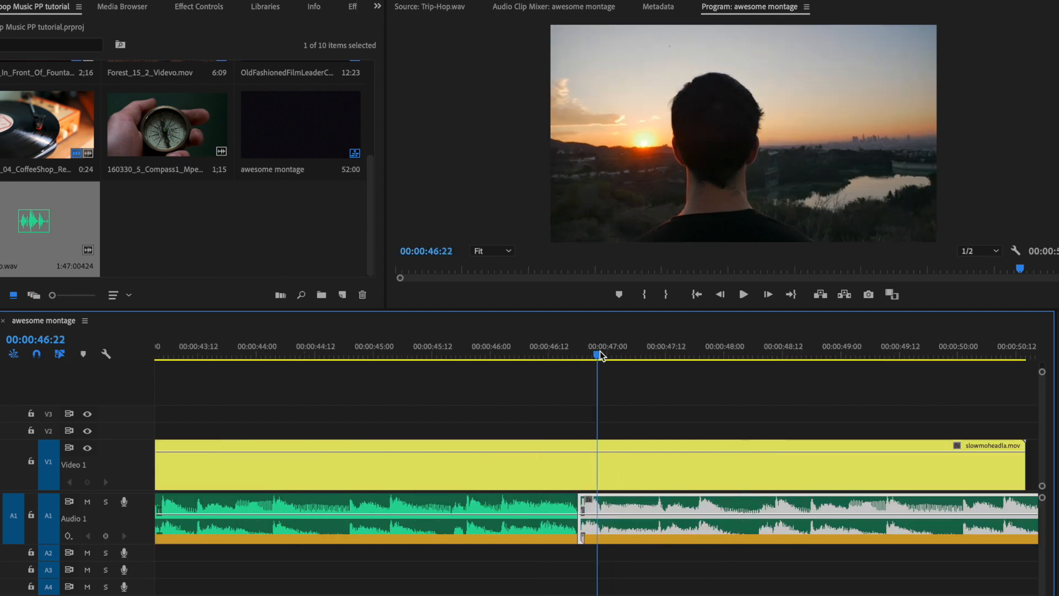
- Inspect the crossfaded first orange join and play the music leading into the second join
click(698, 371)
scroll(698, 370, down, 1)
key(minus)
key(minus)
click(435, 337)
key(equal)
key(equal)
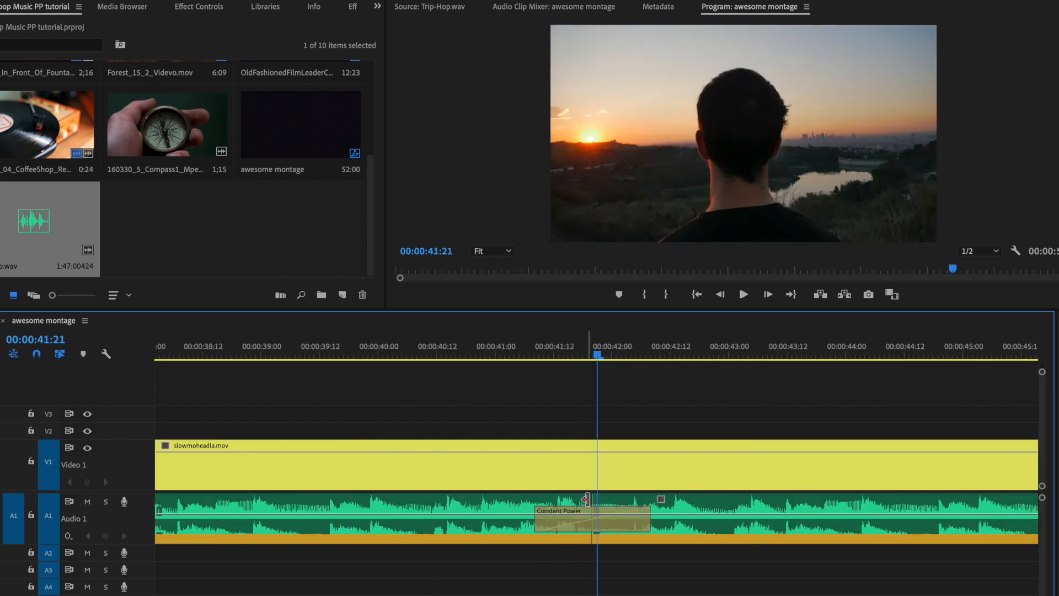
key(minus)
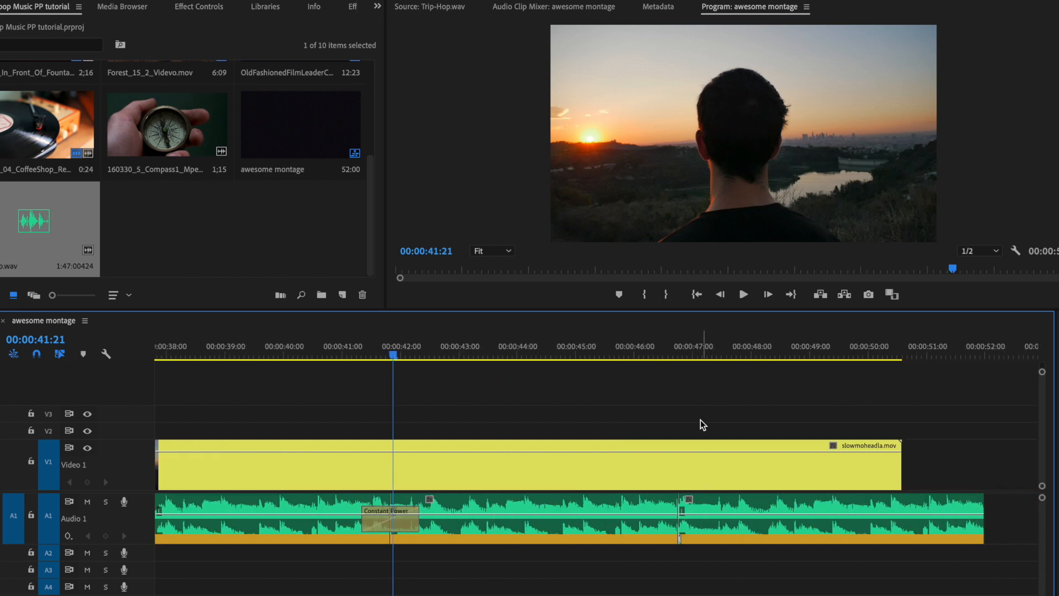
drag(684, 355, 626, 348)
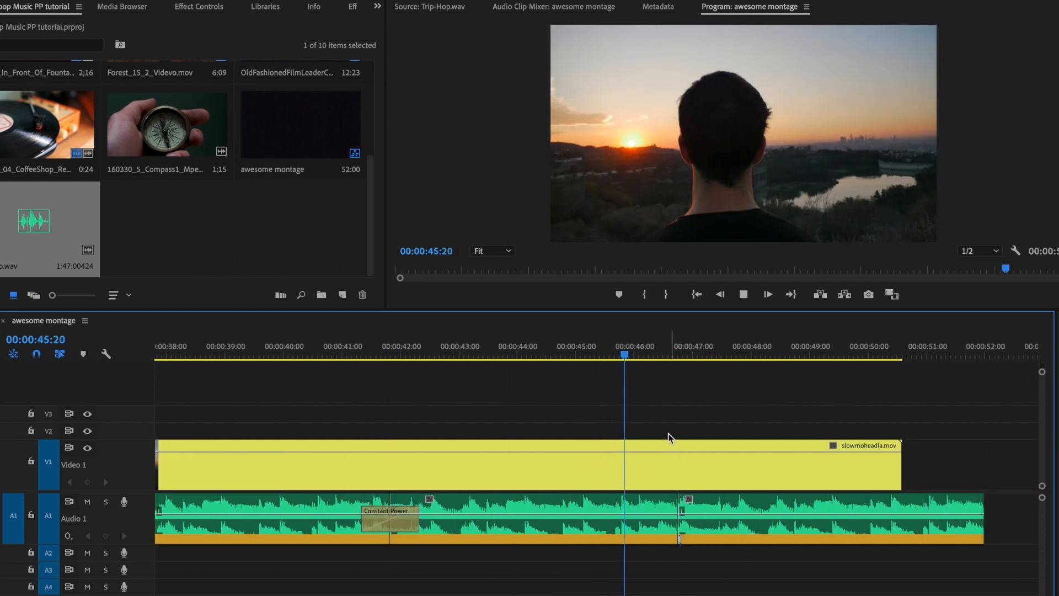
- Apply the default audio transition at the second orange join, shorten it slightly, and play across it
right_click(684, 508)
click(733, 587)
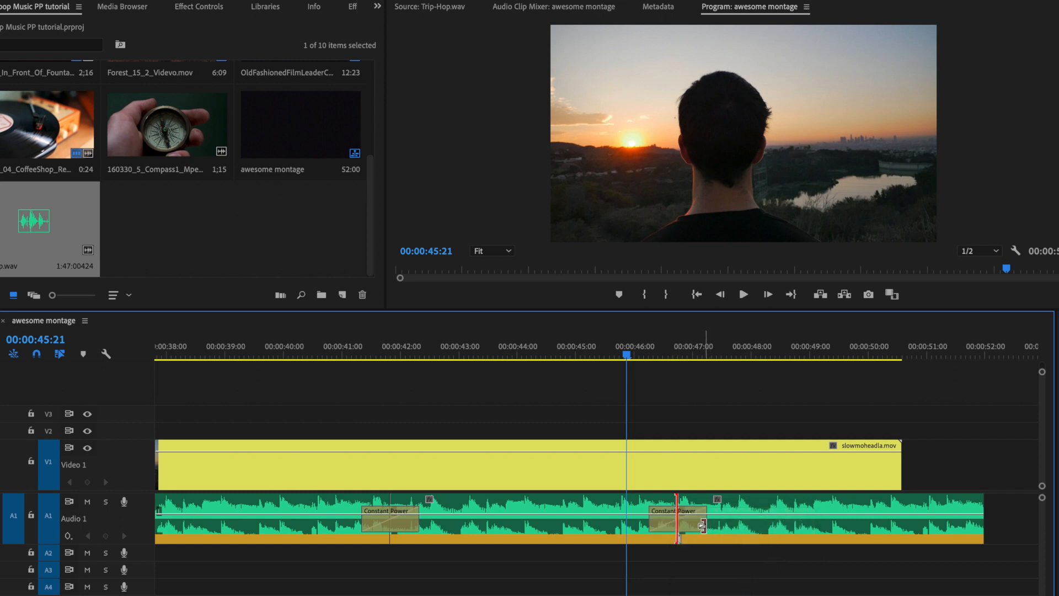
click(701, 525)
key(space)
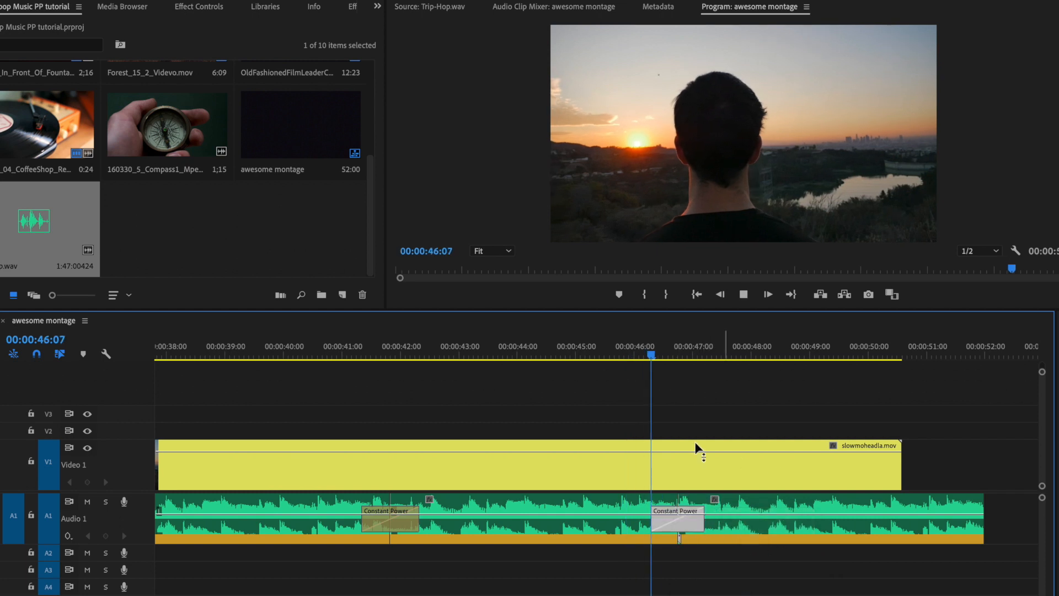
key(minus)
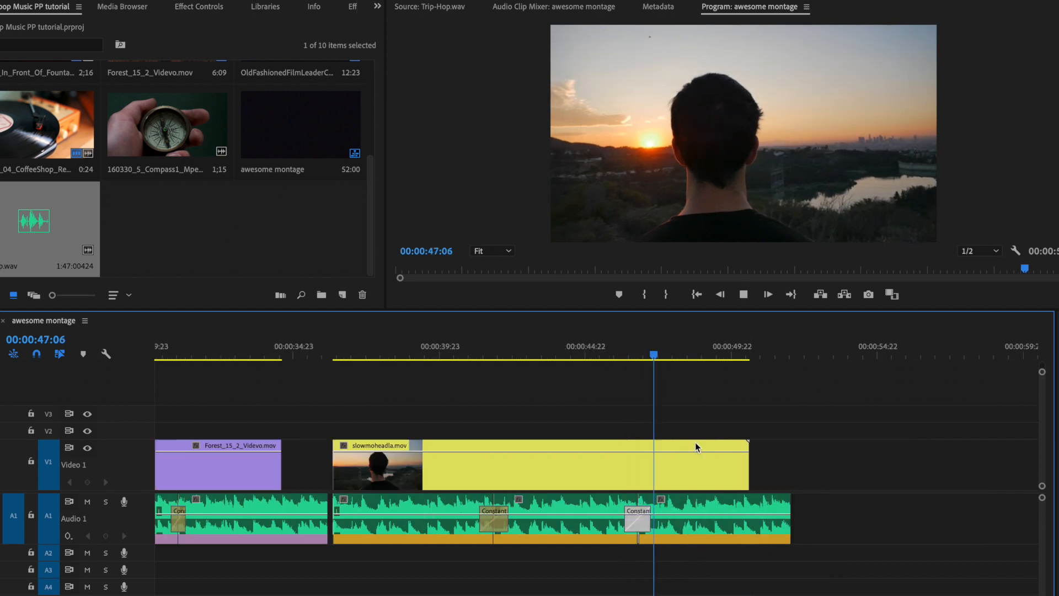
key(space)
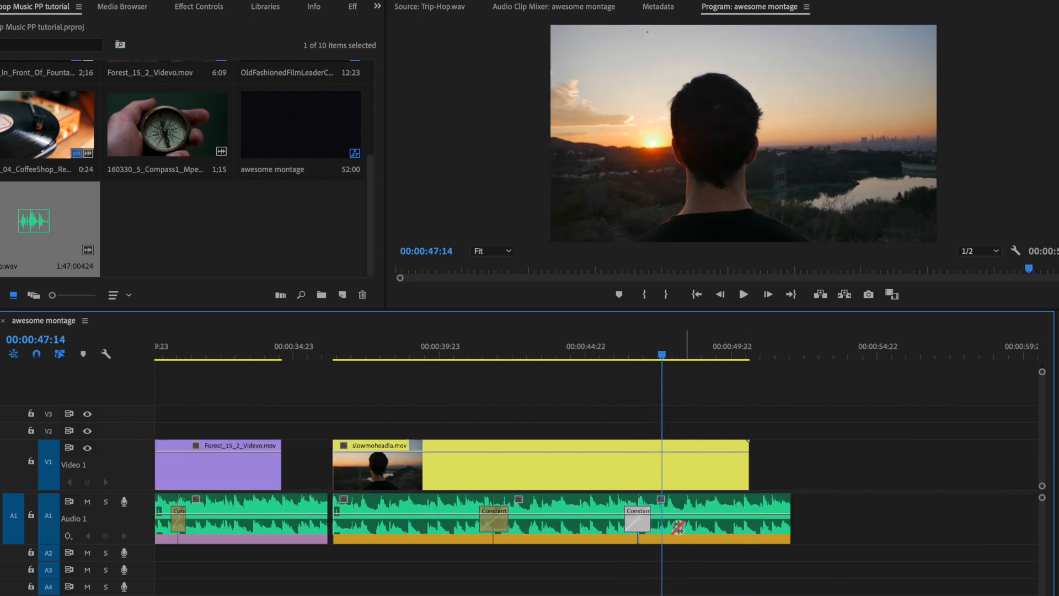
- Roll the second orange join slightly later and play across it to check the transition
drag(636, 498, 650, 508)
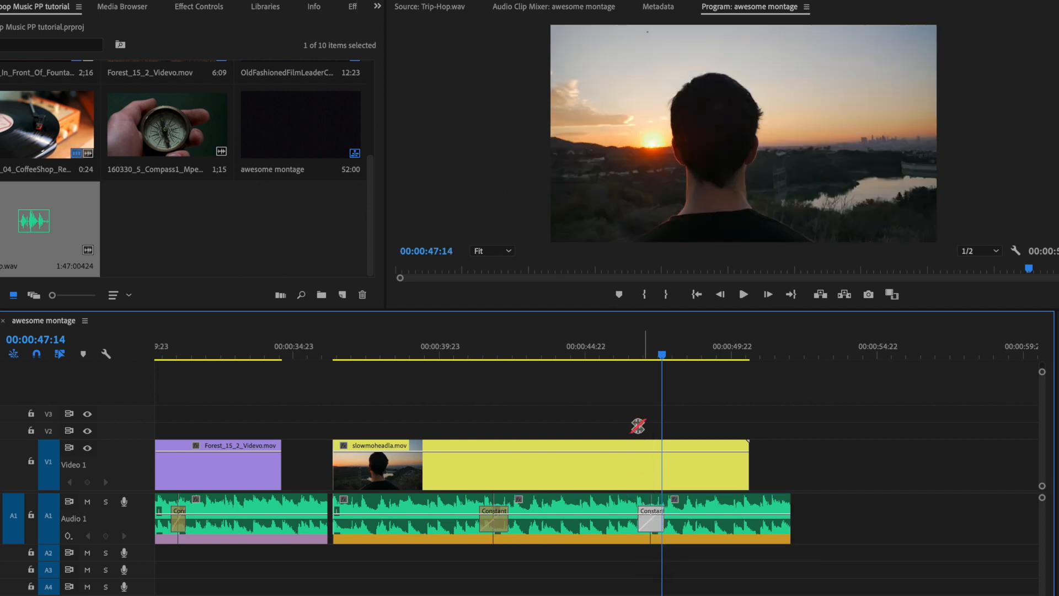
click(585, 348)
key(space)
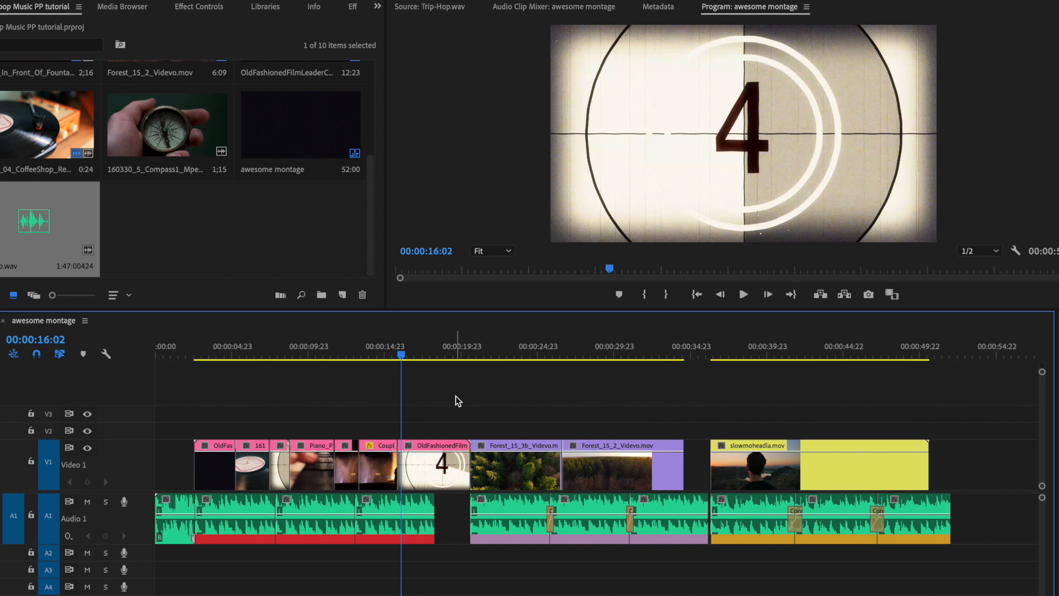
- Cut the last pink countdown clip at 00:00:18:13 and delete the part after the cut
key(equal)
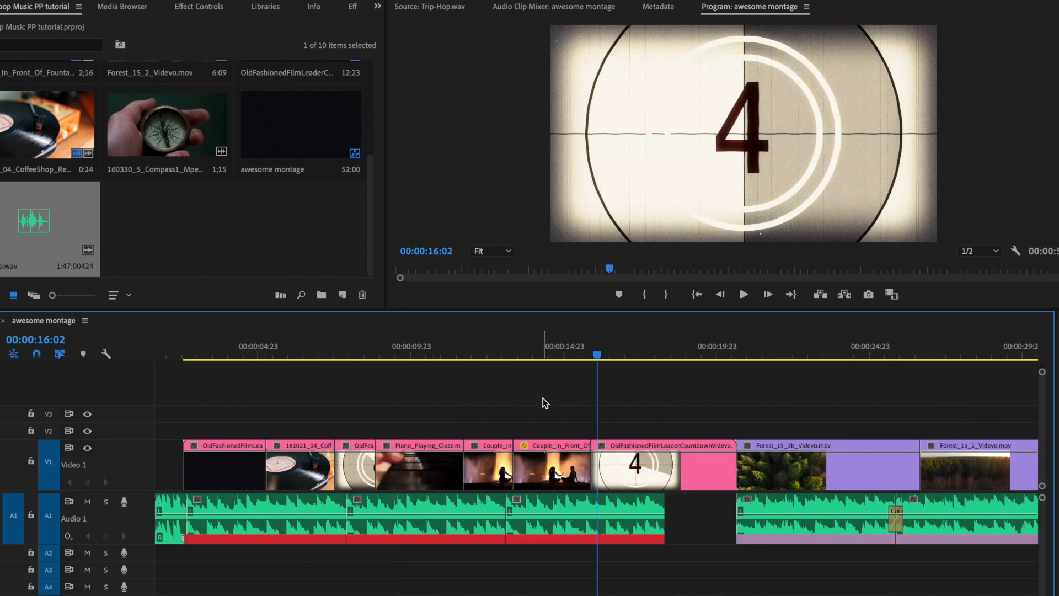
key(equal)
click(218, 353)
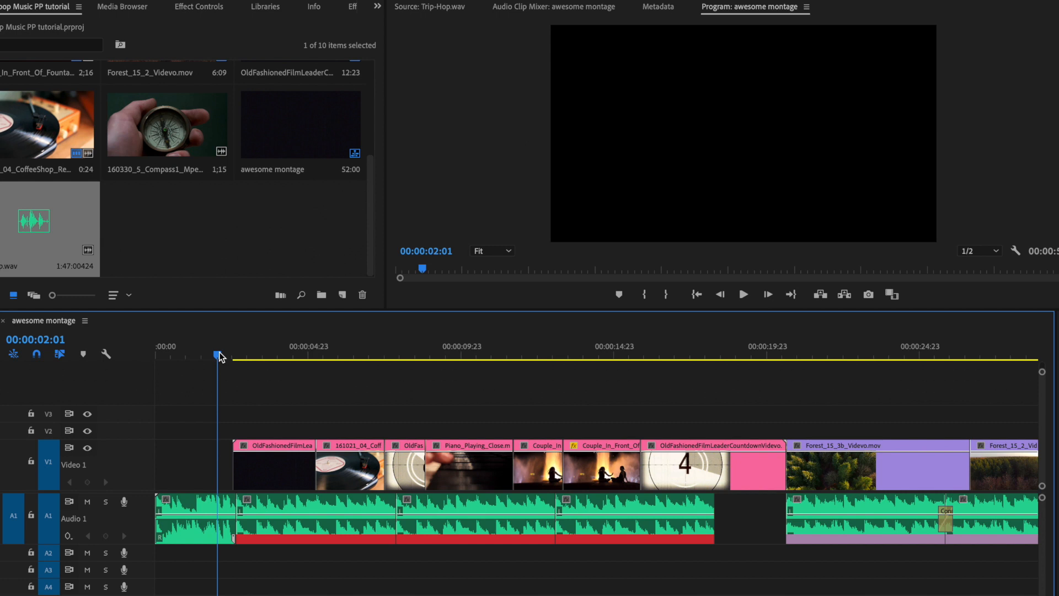
drag(219, 355, 695, 345)
key(space)
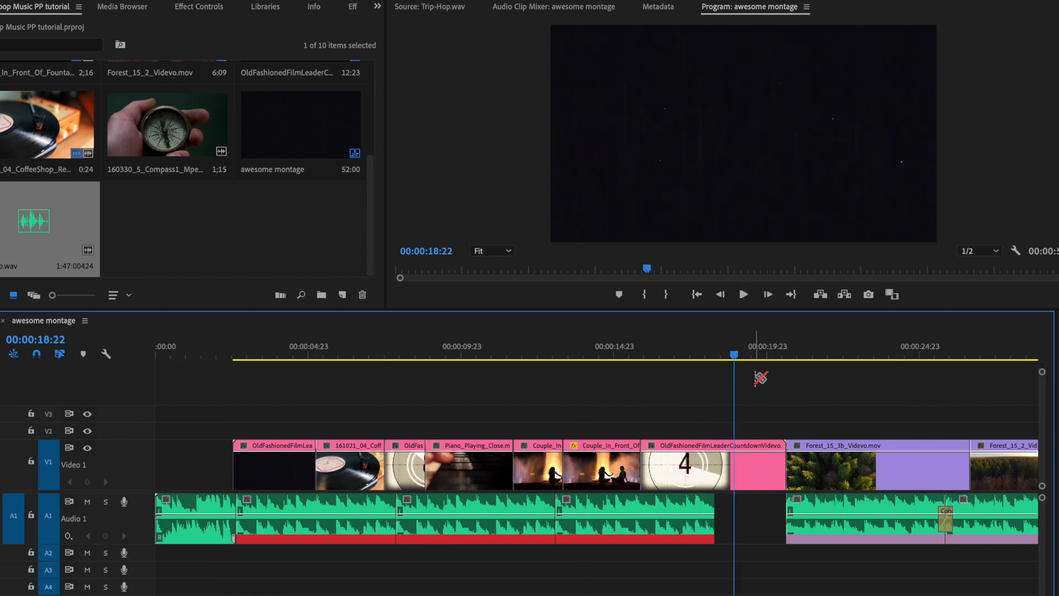
key(Left)
key(Right)
key(Left)
click(724, 463)
key(v)
click(743, 463)
key(Delete)
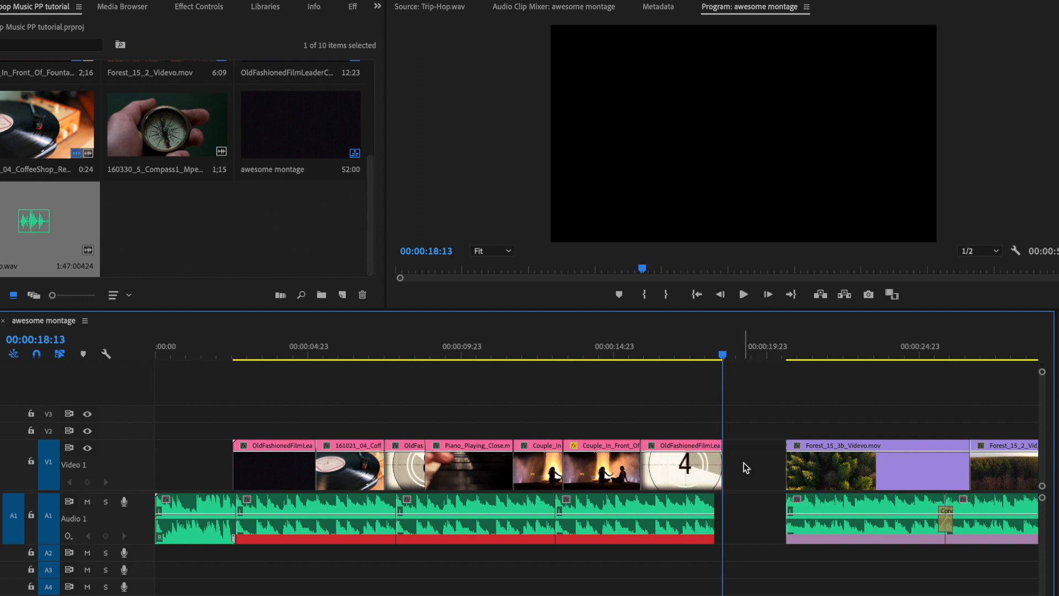
- Shorten the end of the last fountain clip and move the countdown clip earlier so both it and the red-marked music end together
key(=)
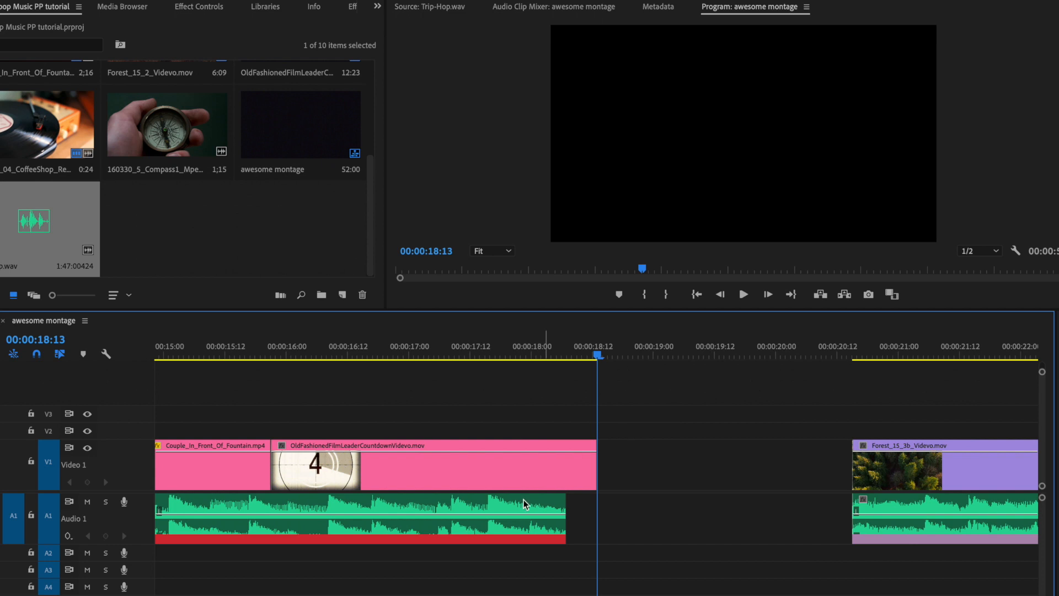
key(minus)
key(minus)
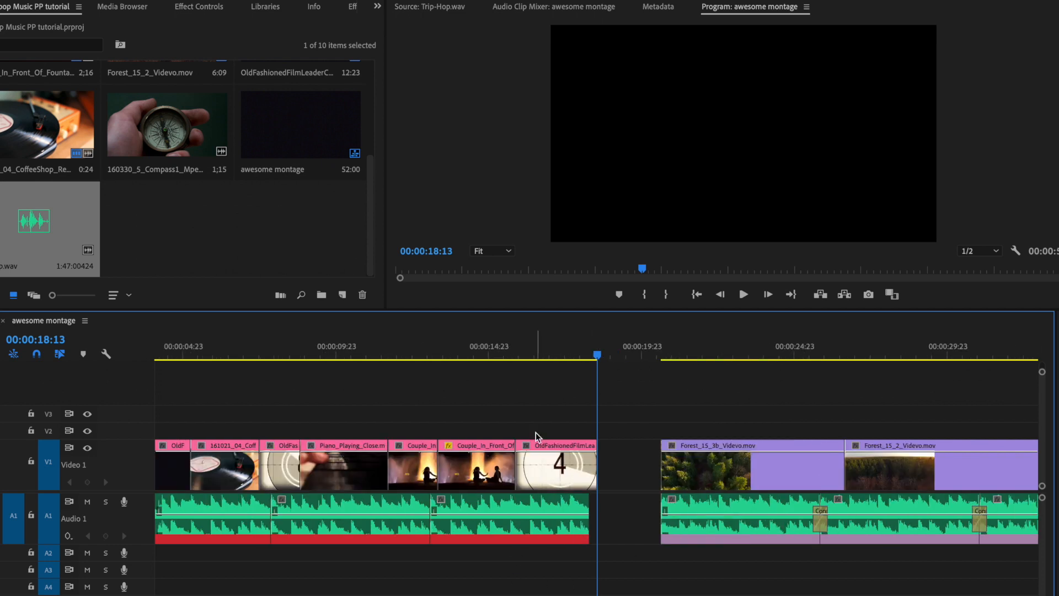
click(501, 354)
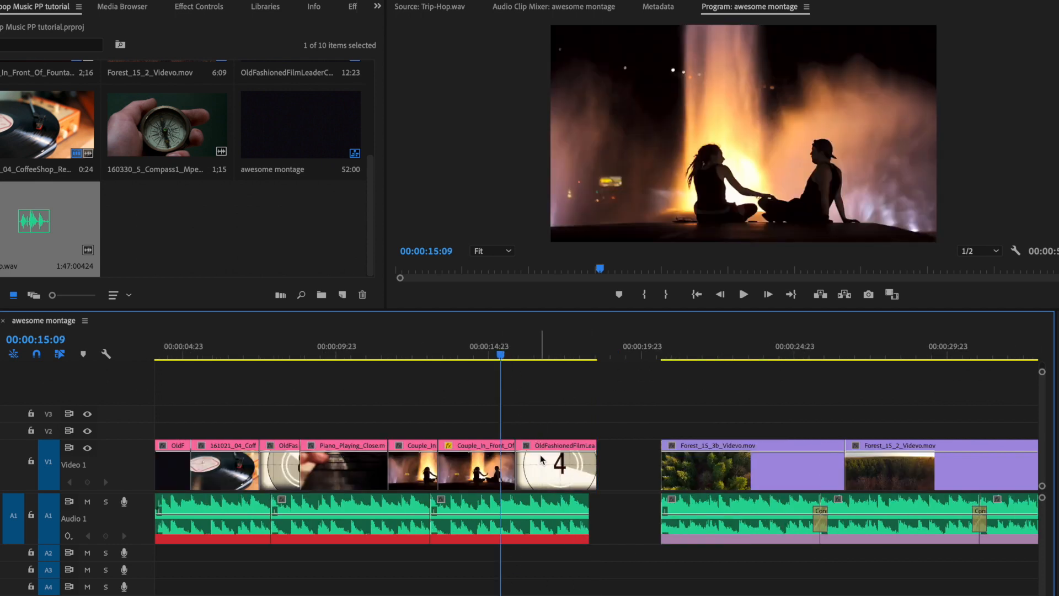
key(=)
key(=)
drag(622, 475, 596, 475)
drag(669, 473, 655, 474)
drag(596, 470, 653, 469)
key(minus)
key(minus)
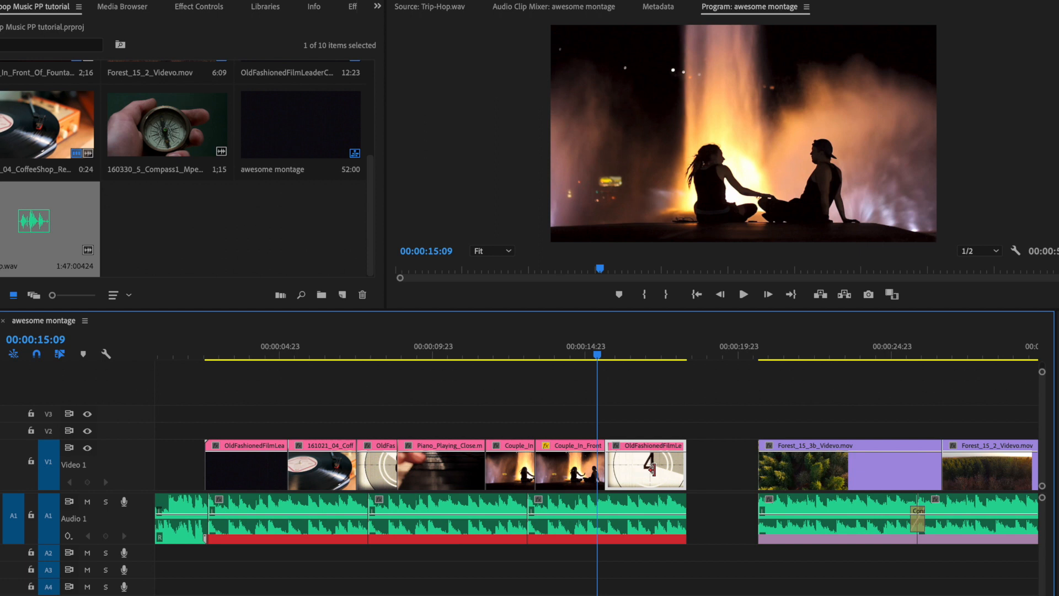
- Move everything from the first forest clip onward, including its music, back against the pink section and play across the join
click(731, 407)
drag(765, 530, 694, 524)
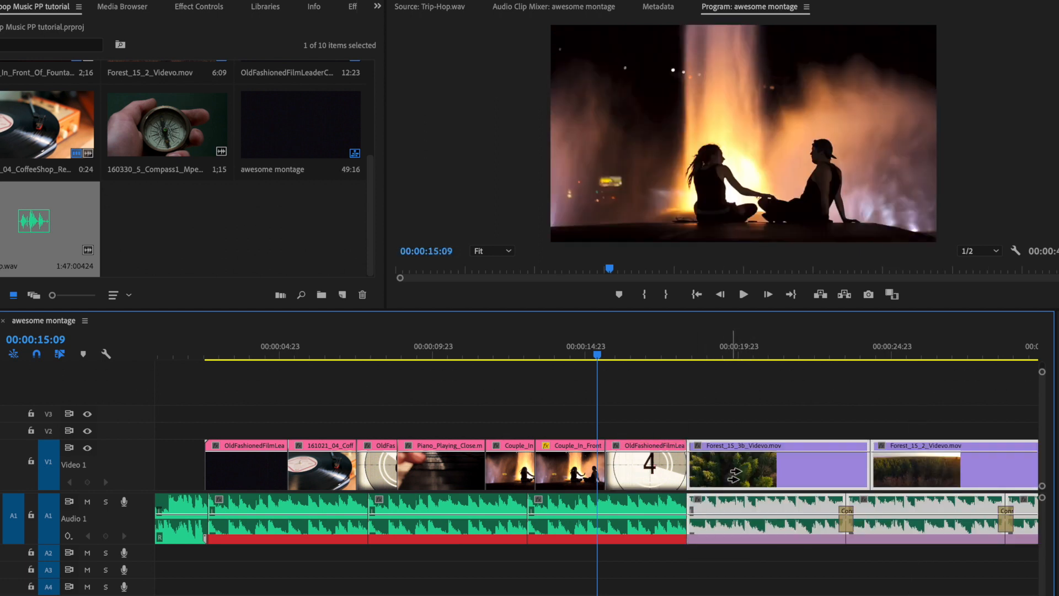
key(equal)
scroll(607, 430, down, 1)
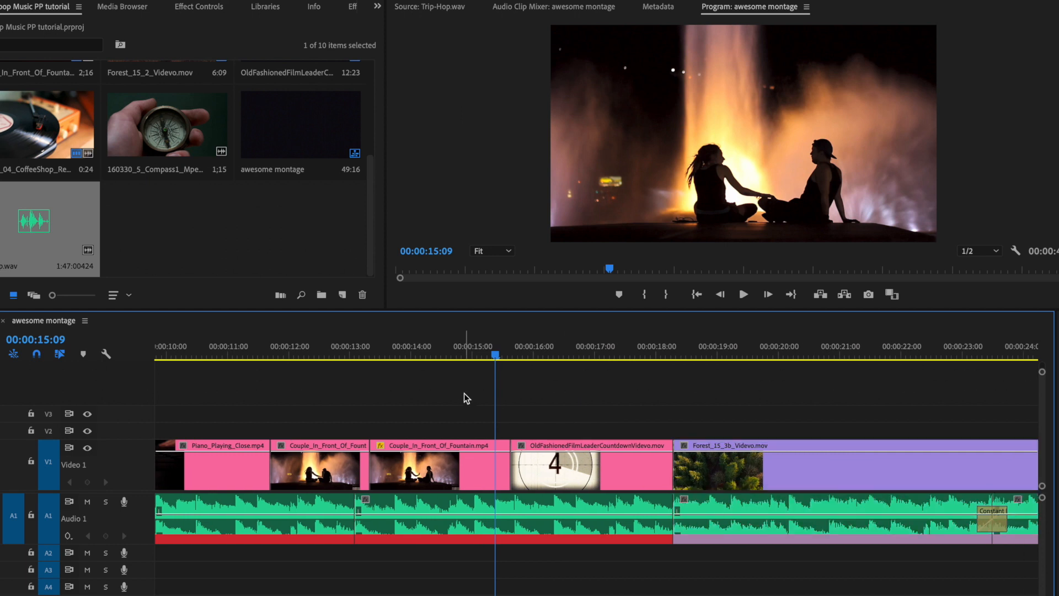
click(375, 353)
key(space)
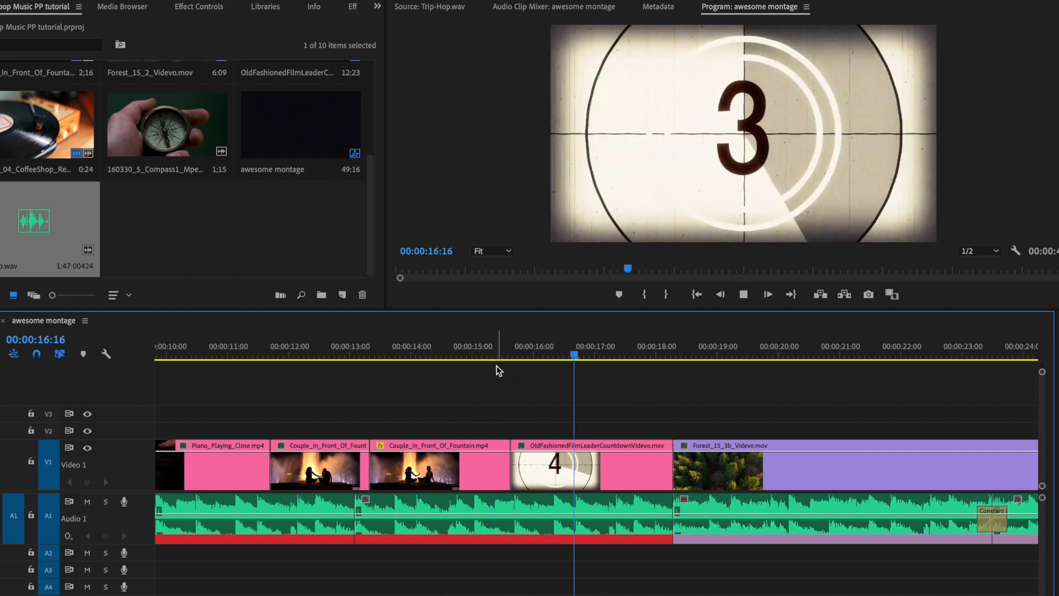
key(space)
- Shift the purple section slightly later, extend the countdown clip and red-marked music to meet it, and replay the join
drag(683, 513, 686, 513)
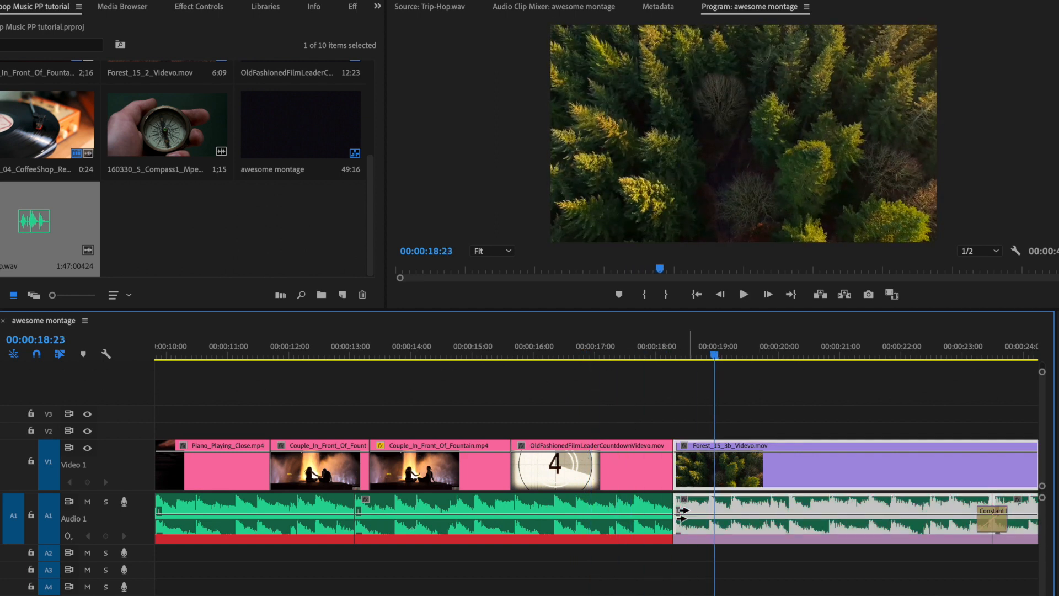
click(794, 427)
drag(643, 422, 664, 557)
drag(668, 478, 699, 476)
click(494, 343)
key(space)
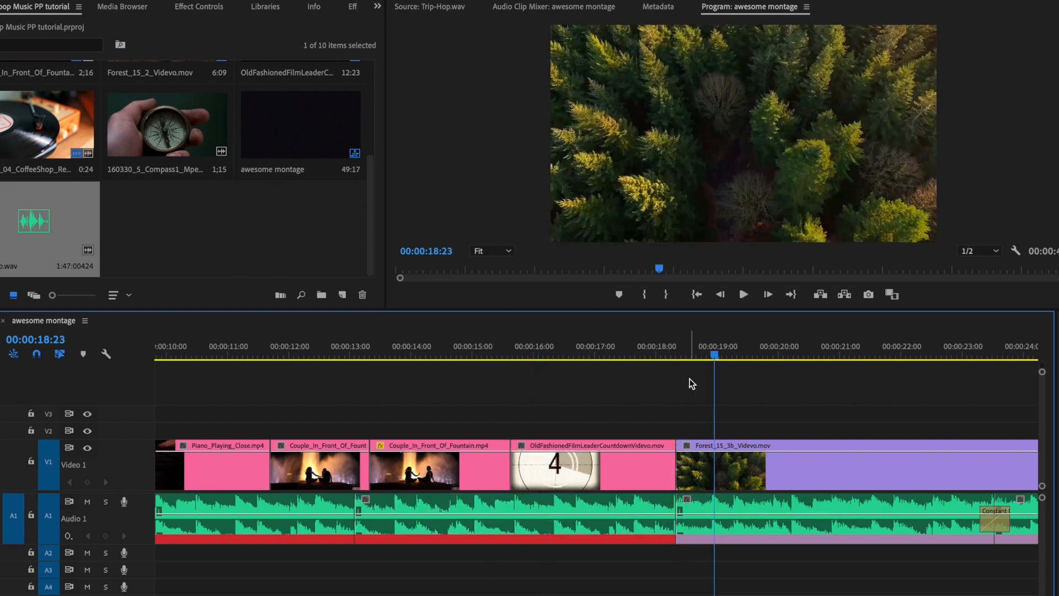
click(576, 353)
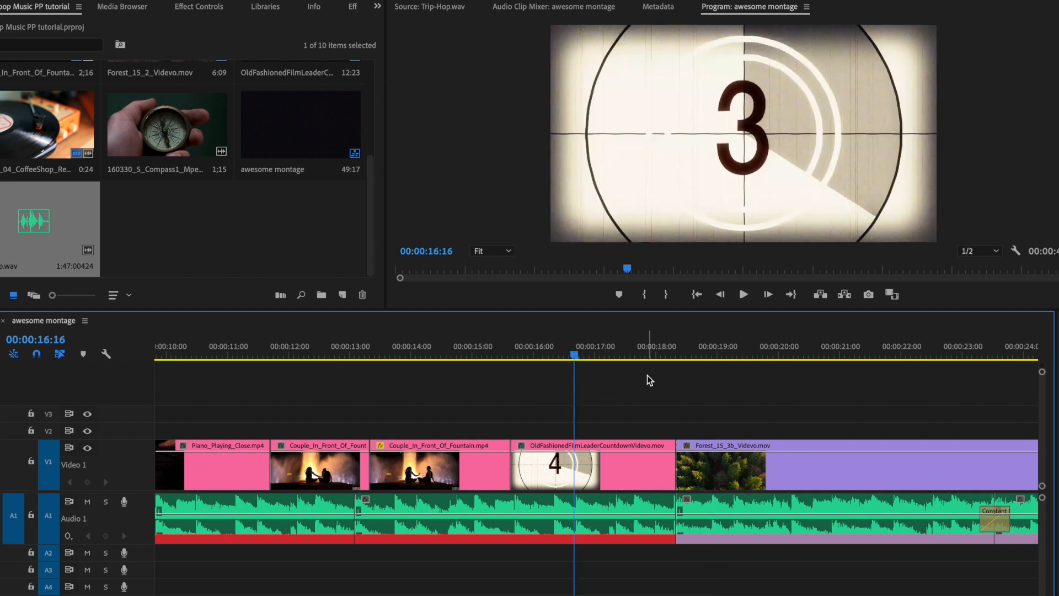
right_click(673, 514)
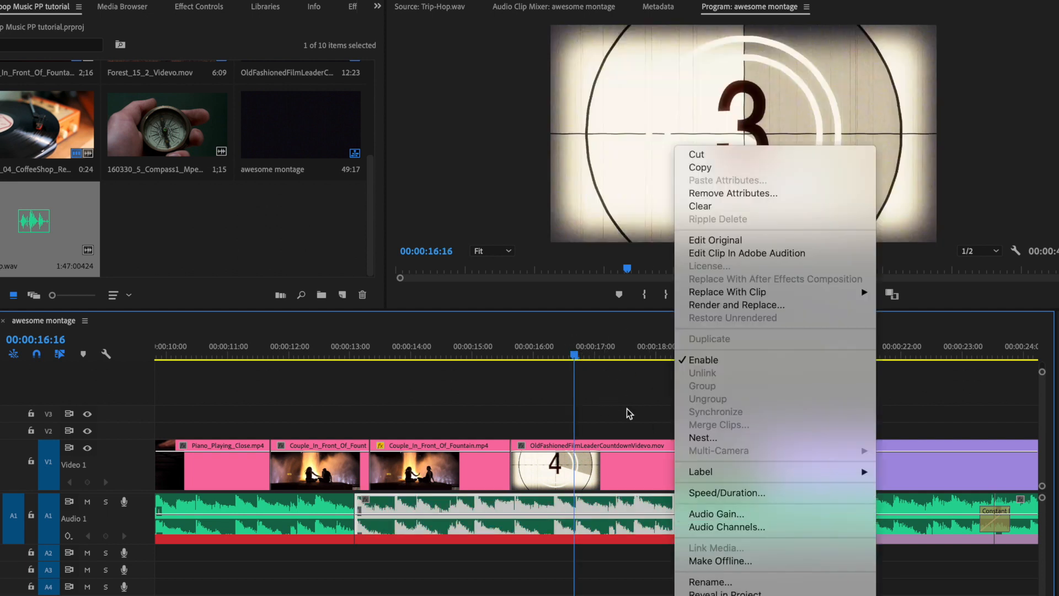
click(628, 408)
click(653, 413)
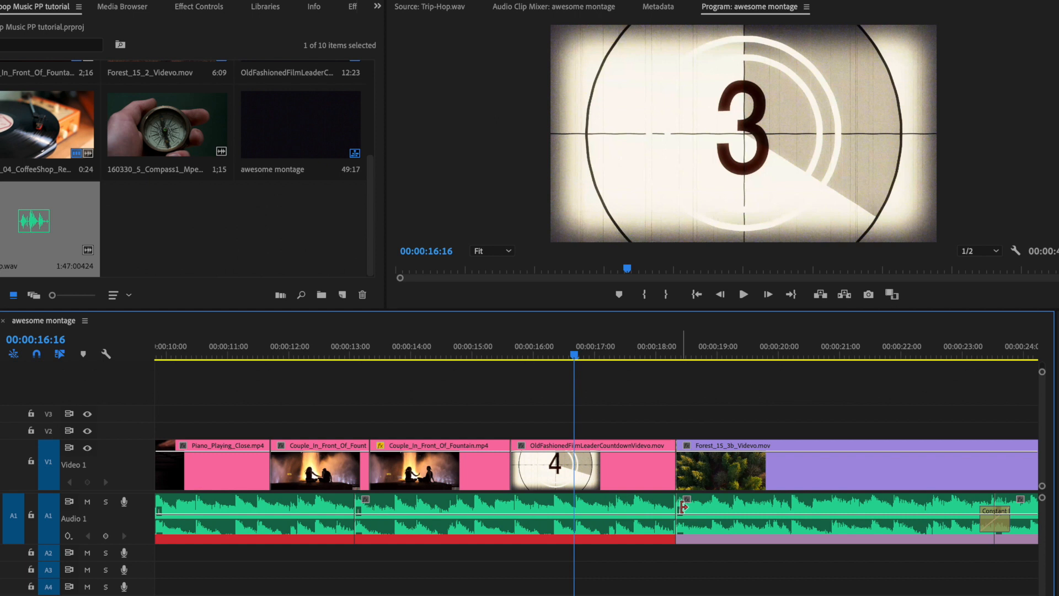
- Apply the default audio transition between the red-marked and purple-marked music and play across it
right_click(683, 506)
click(728, 592)
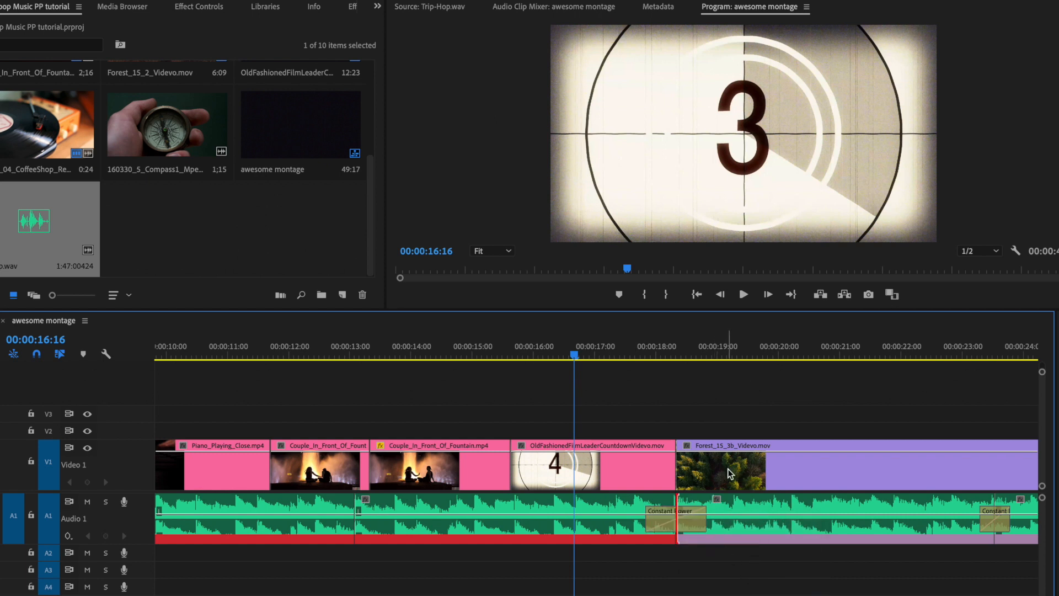
key(space)
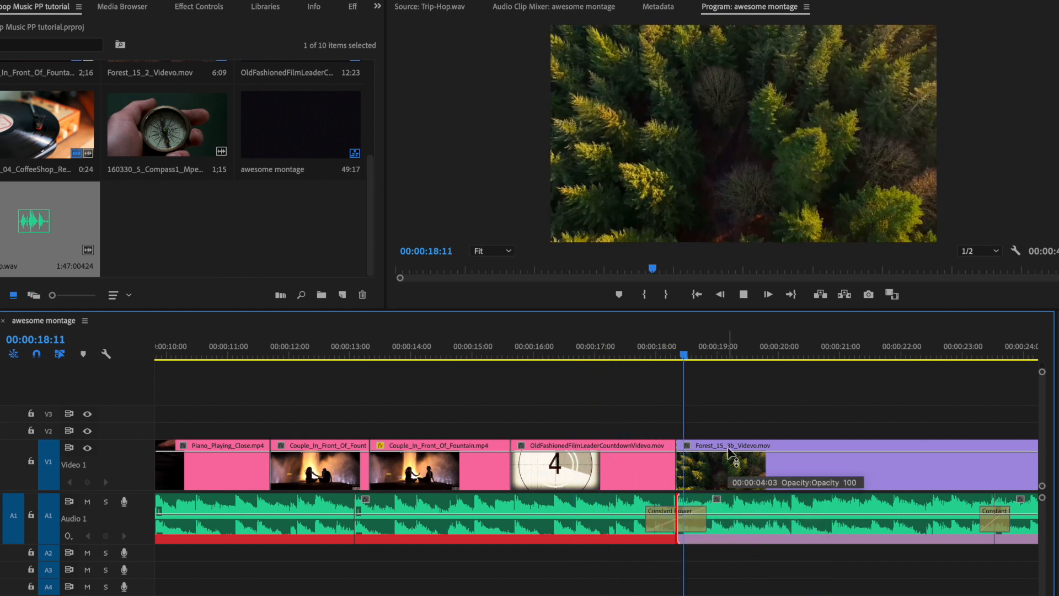
key(minus)
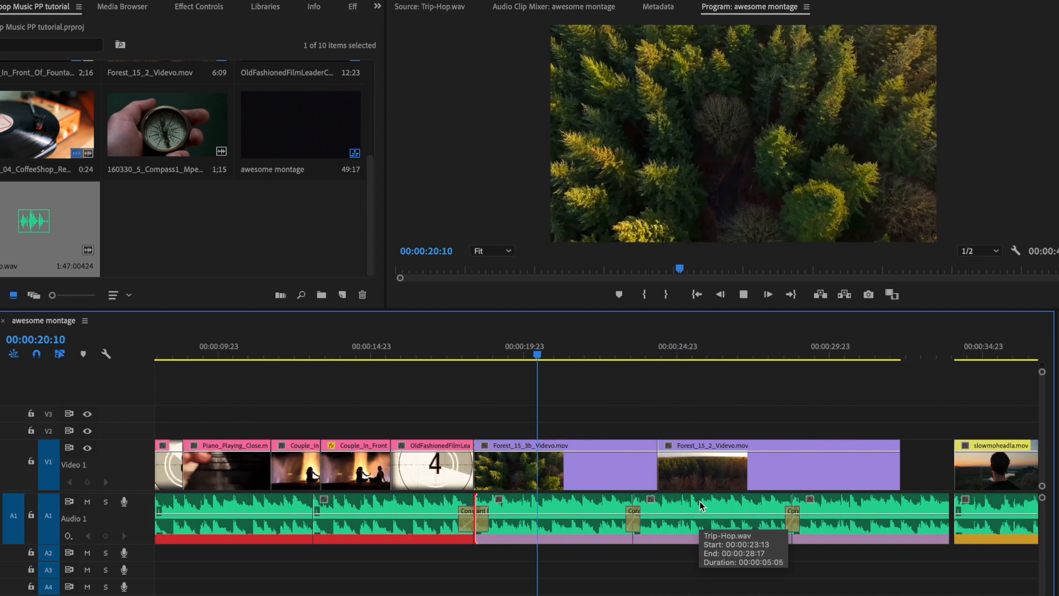
- Fit the forest clips to the purple-marked music loops with a second Forest_15_2_Videvo.mov clip, and close the gap before the yellow section
key(minus)
scroll(699, 501, right, 1)
key(equal)
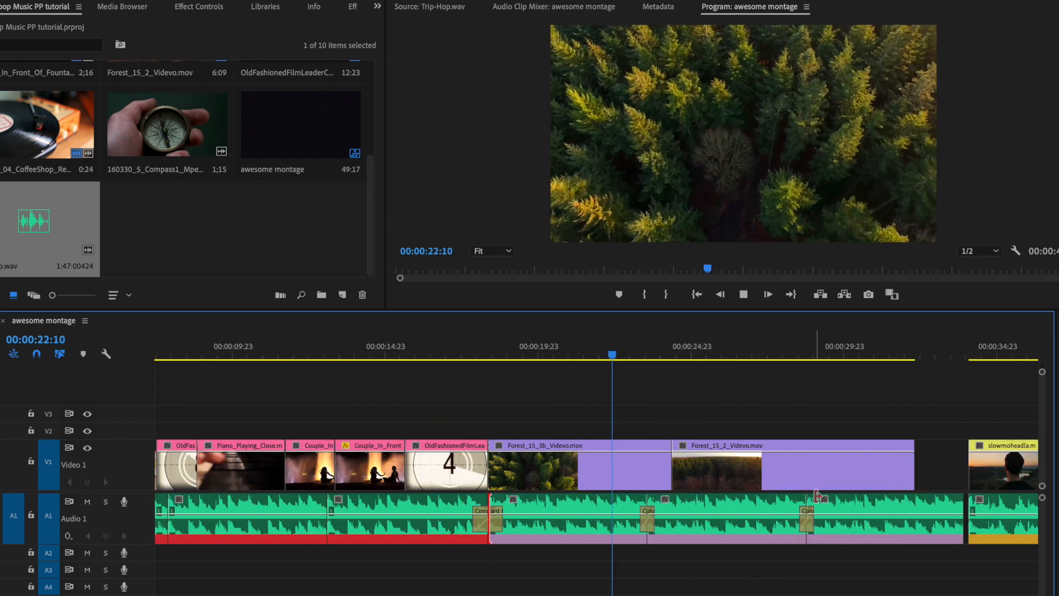
scroll(815, 495, right, 2)
key(space)
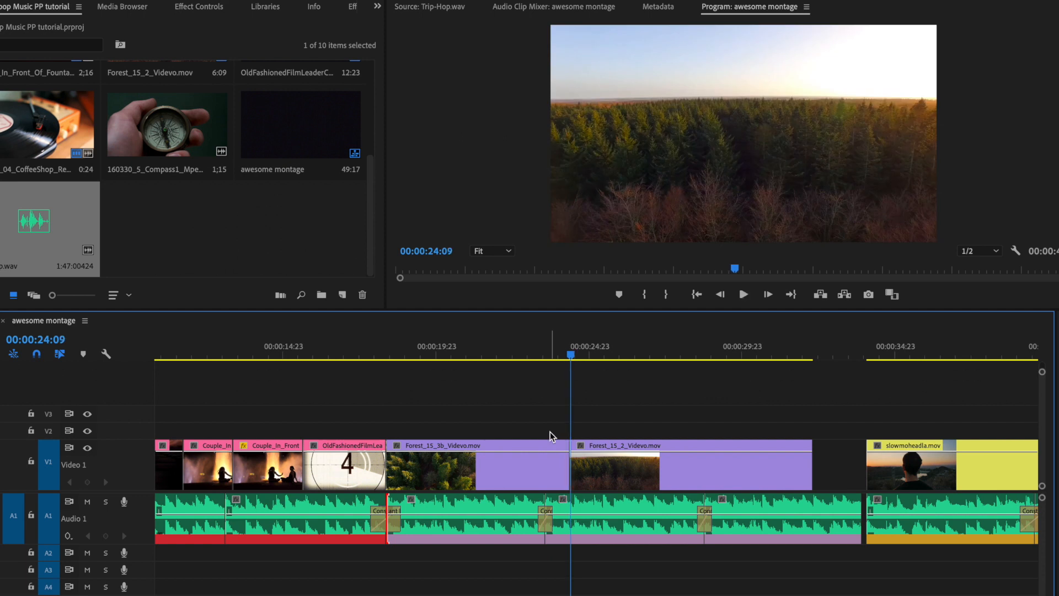
drag(594, 477, 584, 479)
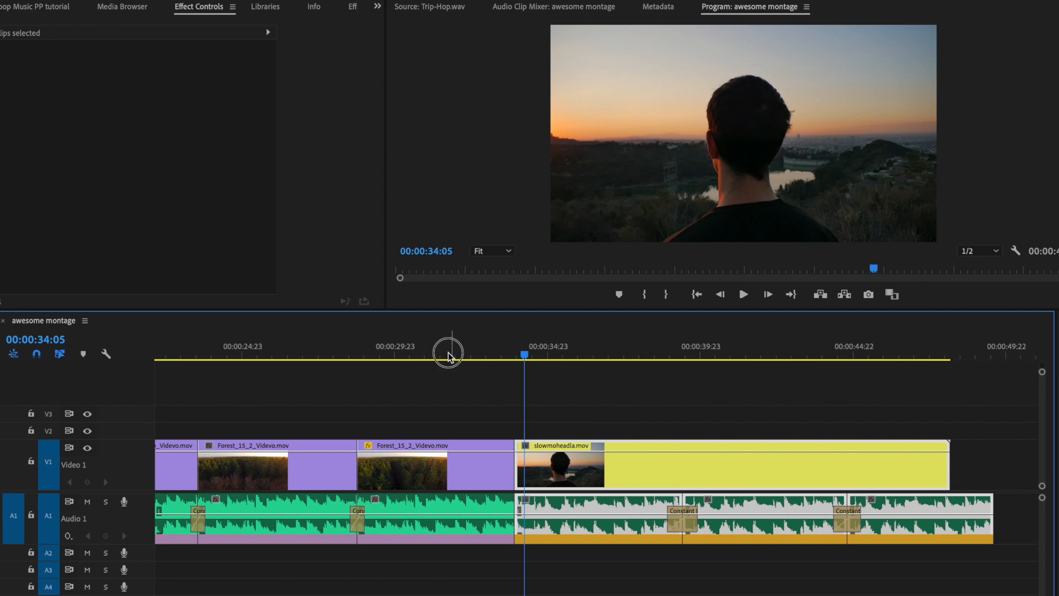
- Play across the join from the purple to the yellow section and shift the yellow clip and its orange-marked music slightly later
click(448, 354)
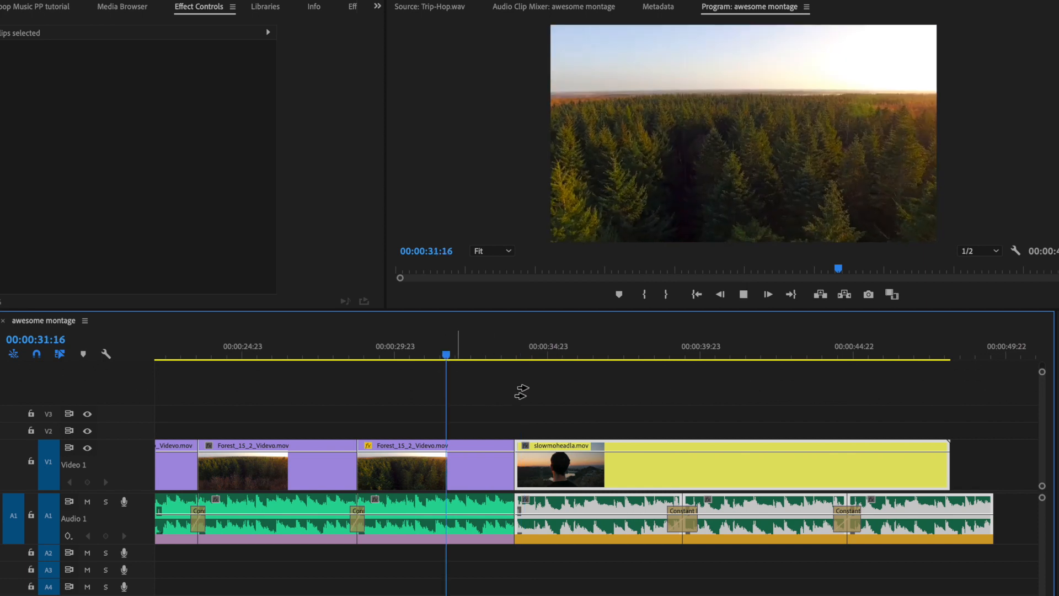
key(equal)
key(space)
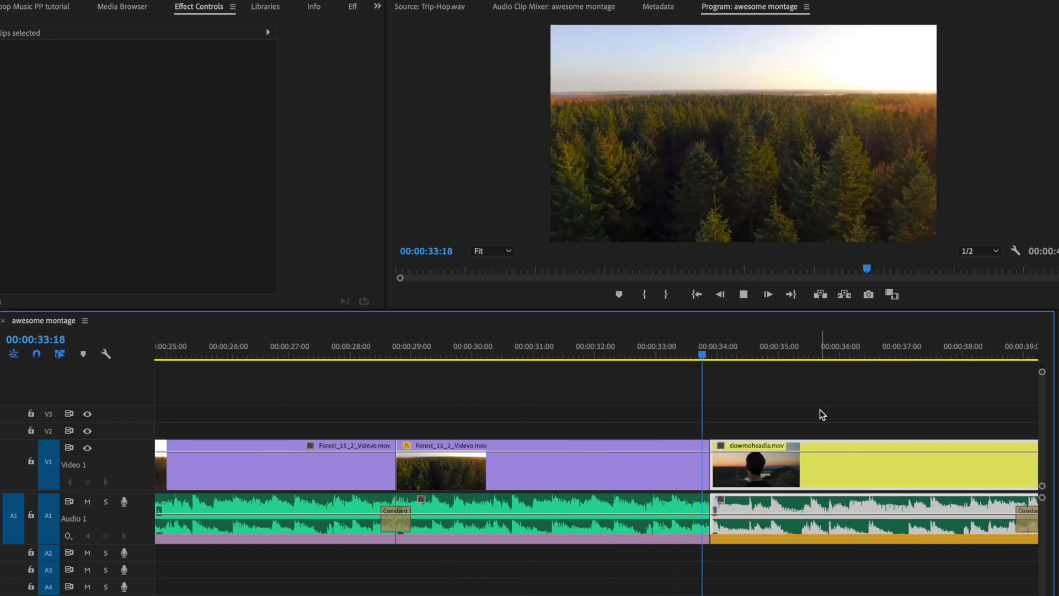
key(minus)
key(equal)
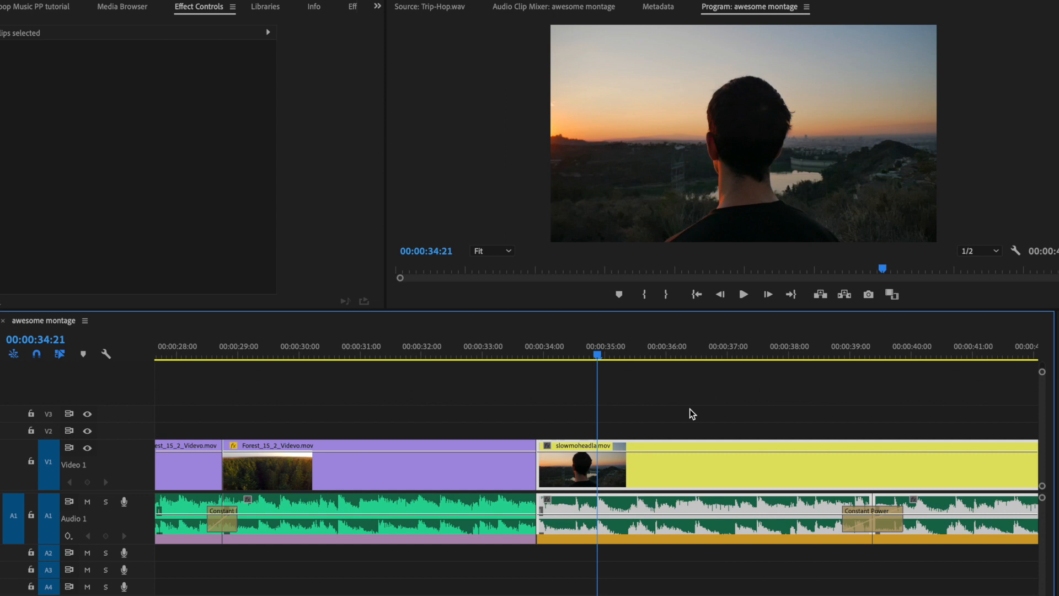
drag(580, 473, 586, 473)
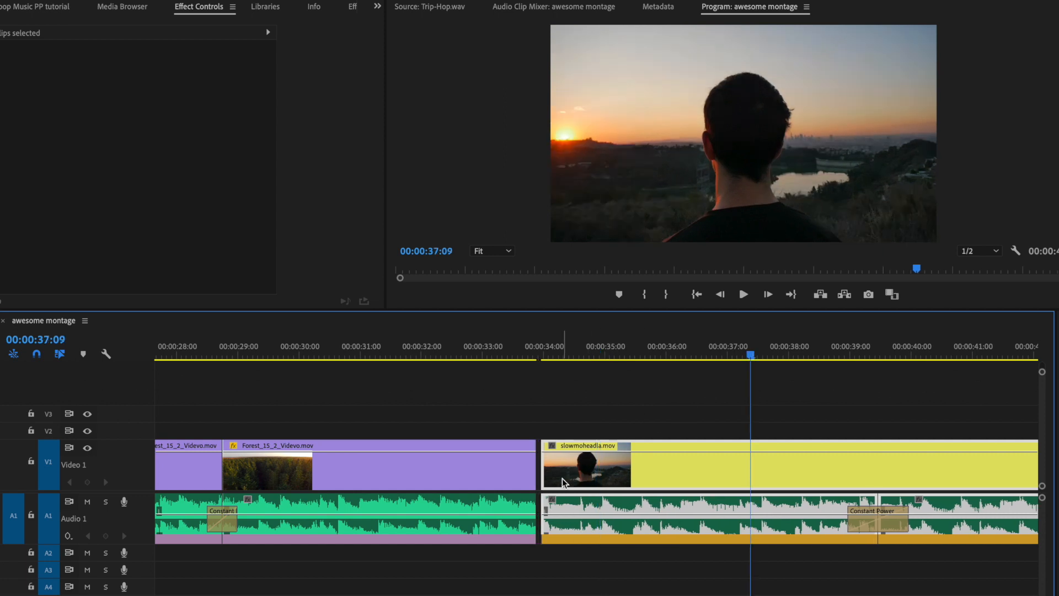
drag(562, 483, 559, 483)
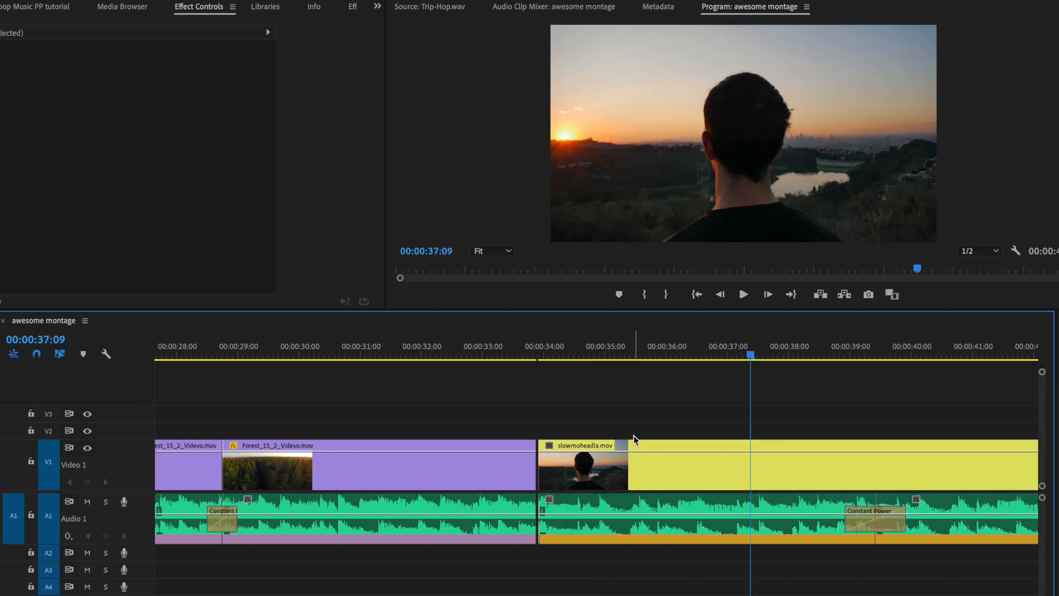
- Extend the last forest clip and purple-marked music to meet the yellow section, and replay the join
drag(496, 423, 507, 566)
drag(533, 473, 586, 474)
click(477, 349)
key(space)
click(670, 382)
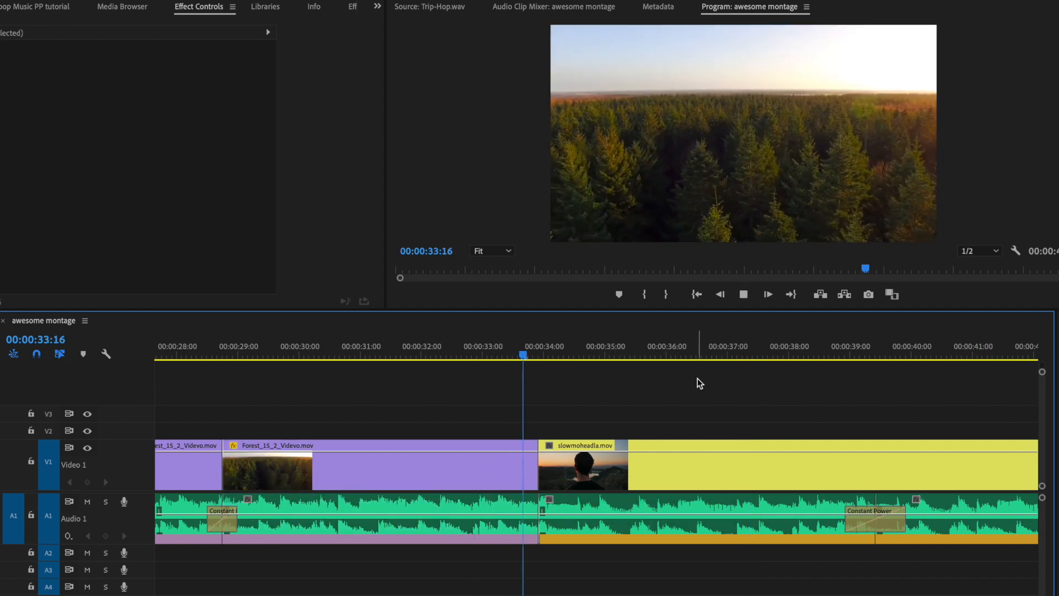
key(space)
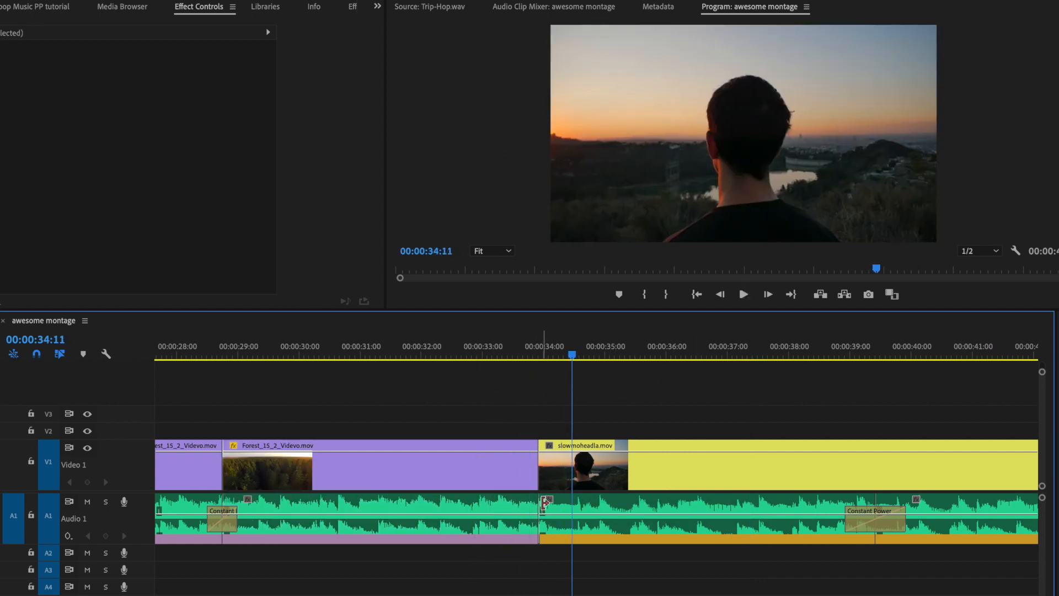
- Apply the default audio transition between the purple-marked and orange-marked music, shorten it to 14 frames, and play across it
right_click(545, 502)
click(595, 587)
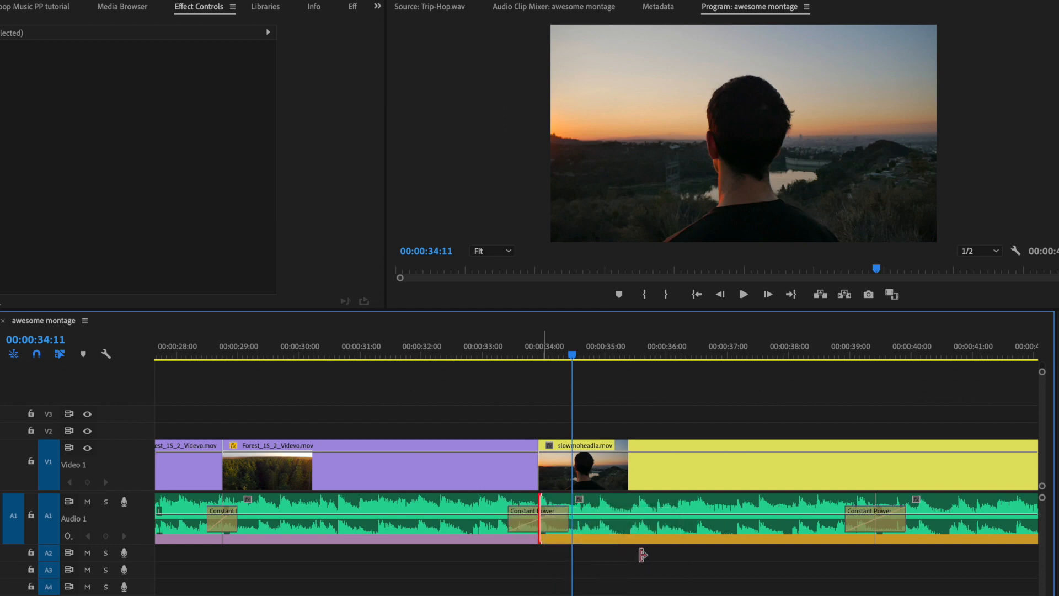
click(563, 528)
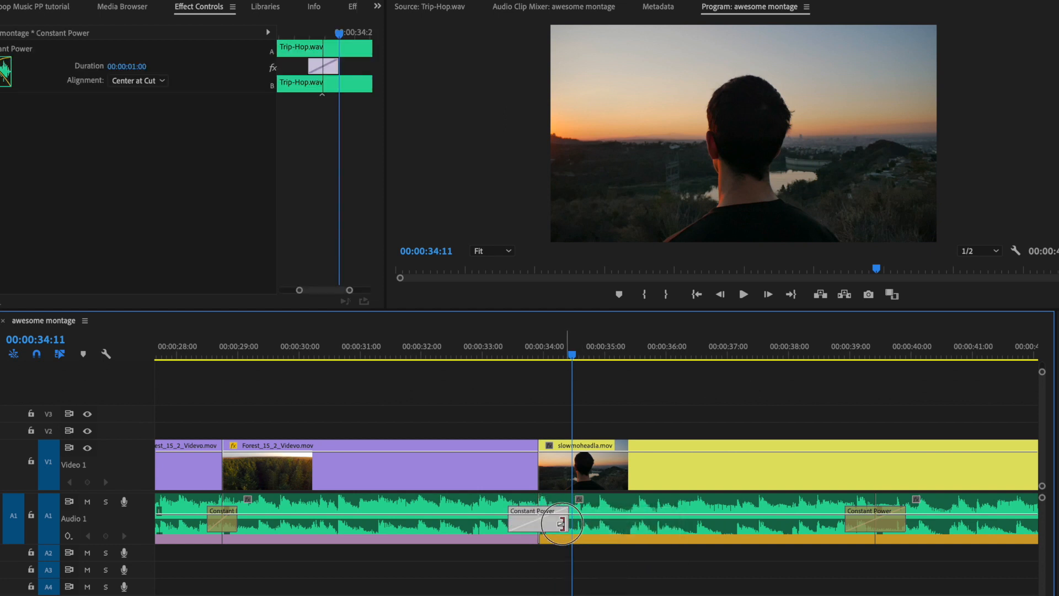
drag(561, 522, 544, 503)
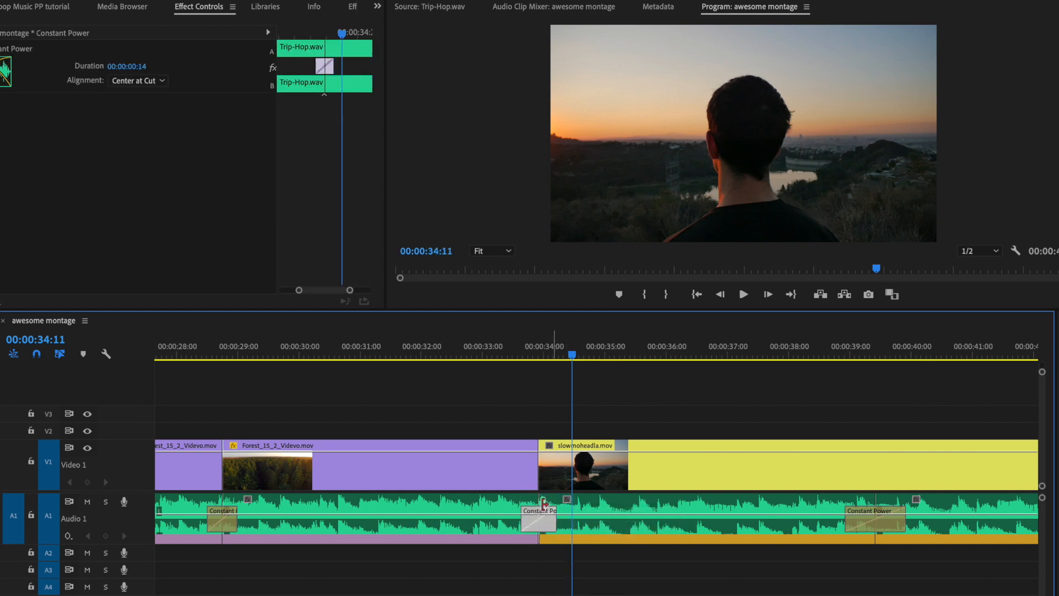
click(397, 344)
key(space)
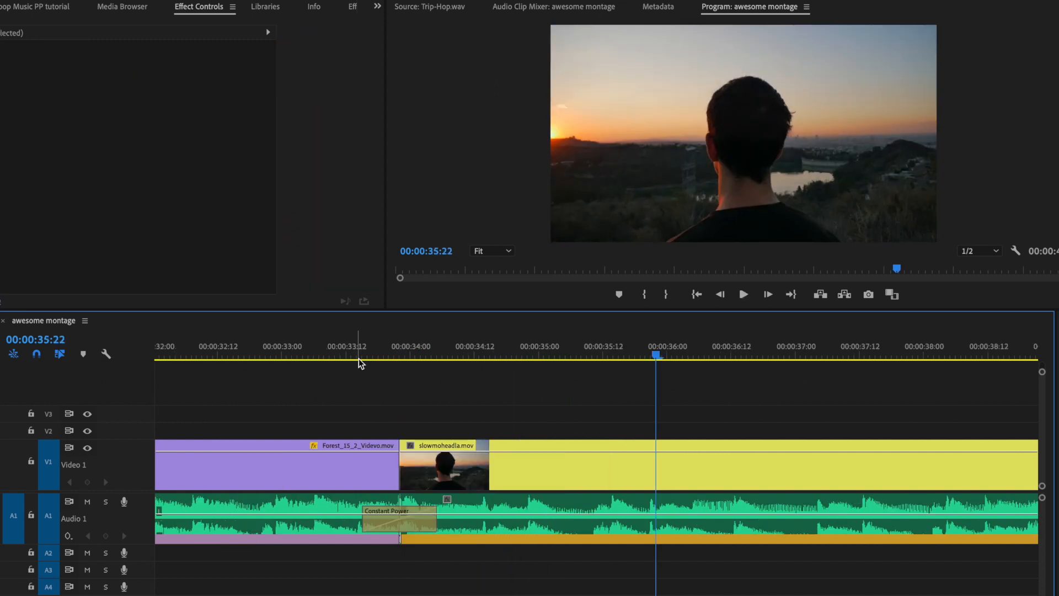
- Roll the purple-to-orange music cut slightly earlier than the video cut and replay the transition
scroll(358, 359, left, 3)
click(409, 351)
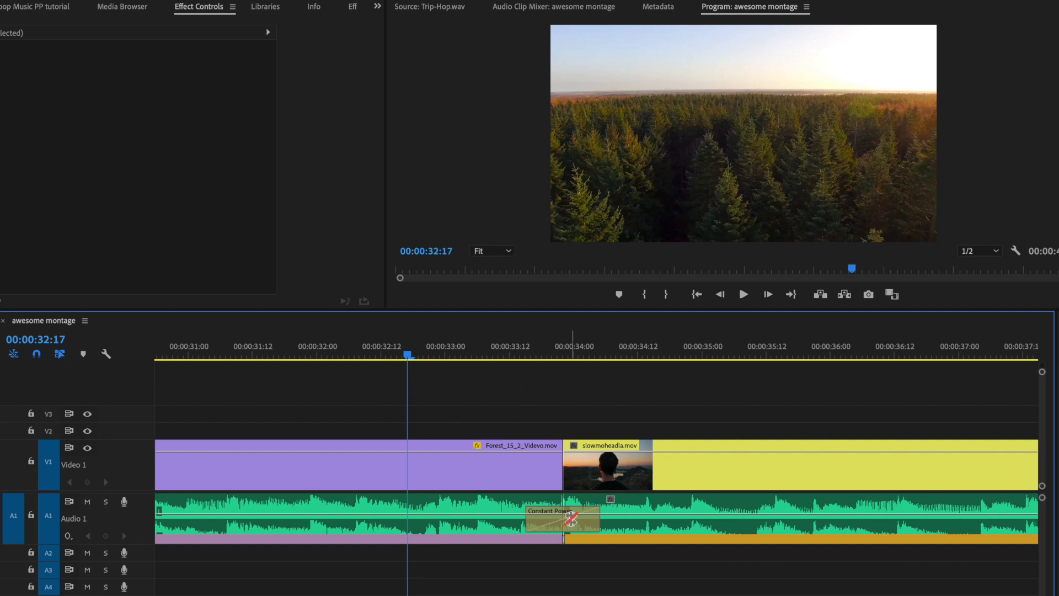
drag(562, 500, 540, 501)
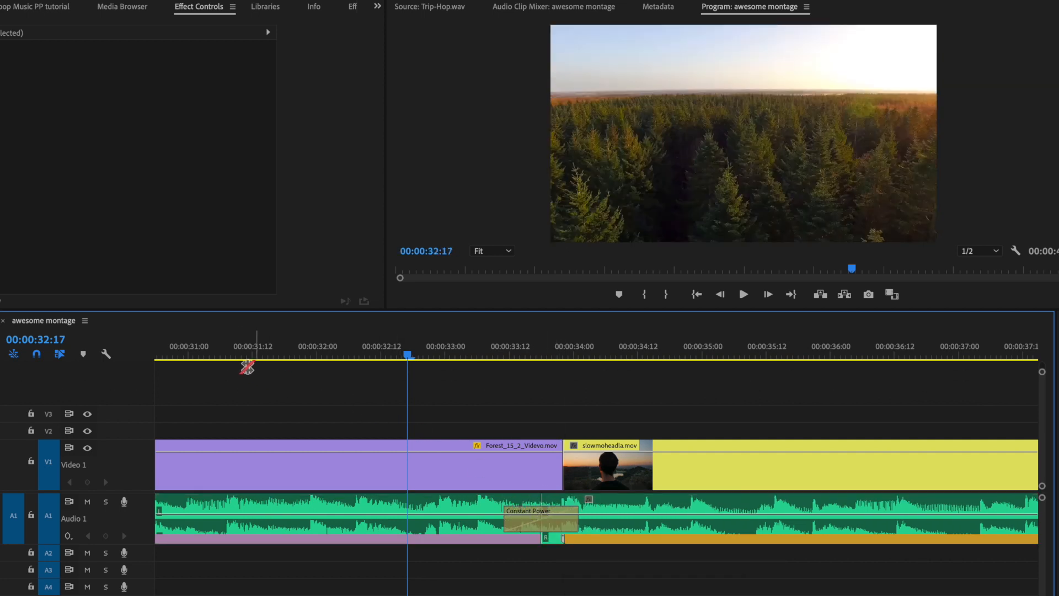
click(230, 346)
key(space)
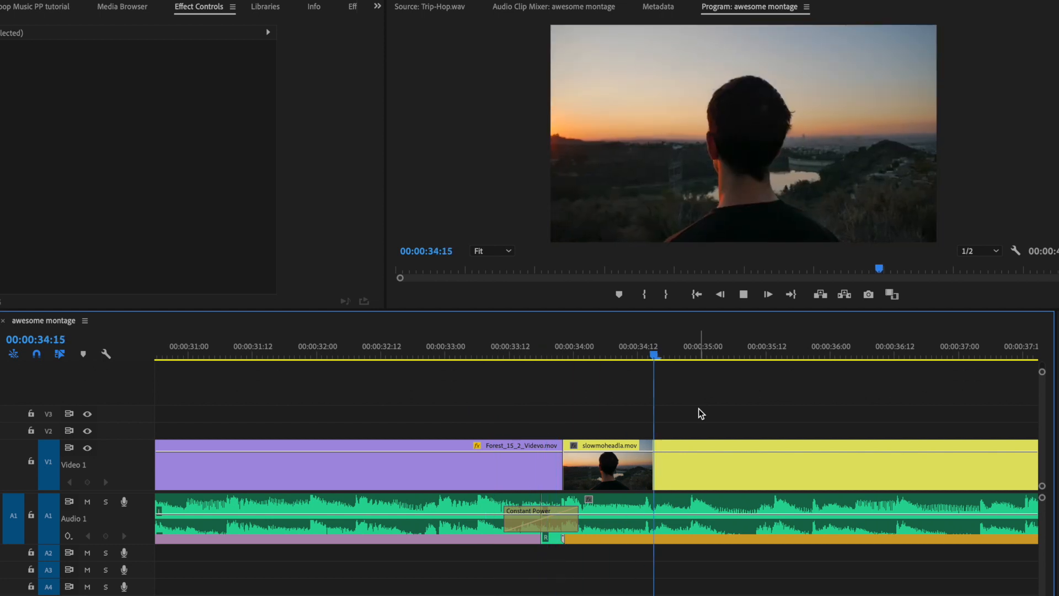
key(minus)
key(minus)
key(minus)
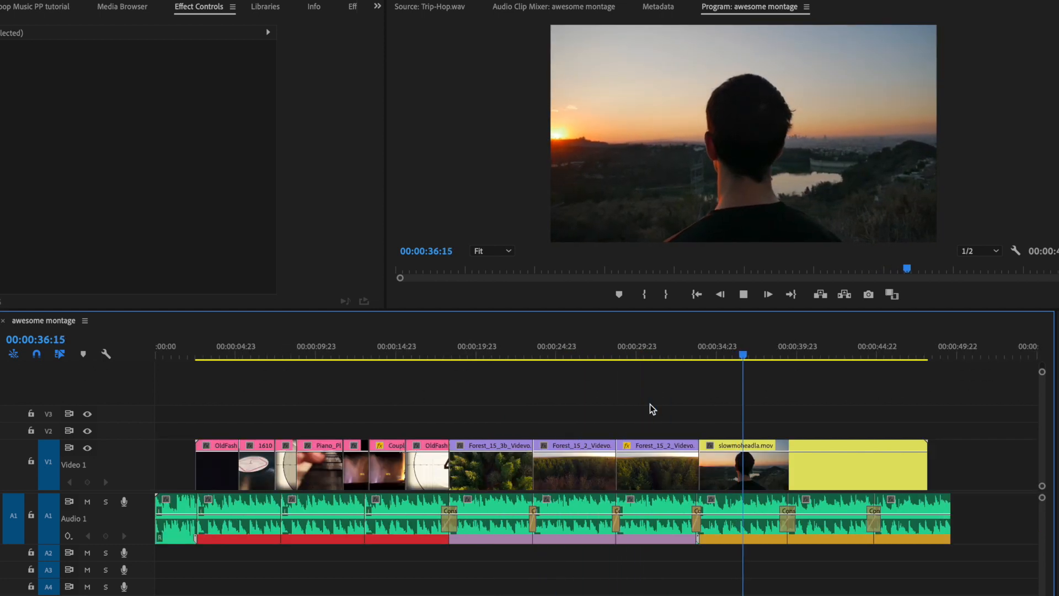